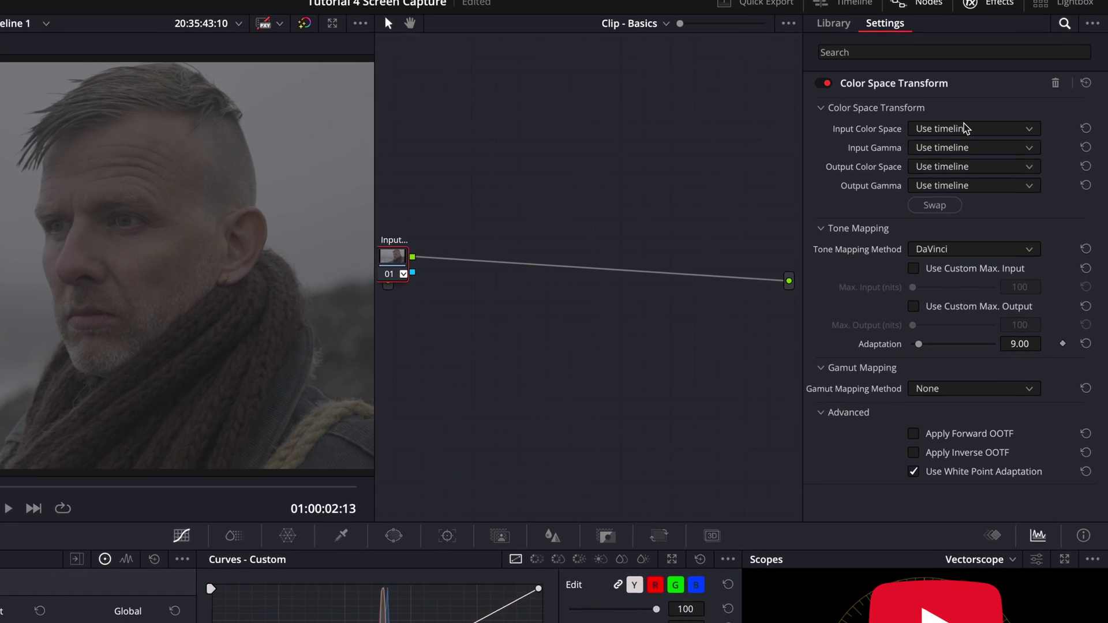
Step: Set the Color Space Transform input to DJI D-Gamut with DJI D-Log gamma
{"action": "left_click", "coordinate": [1002, 107]}
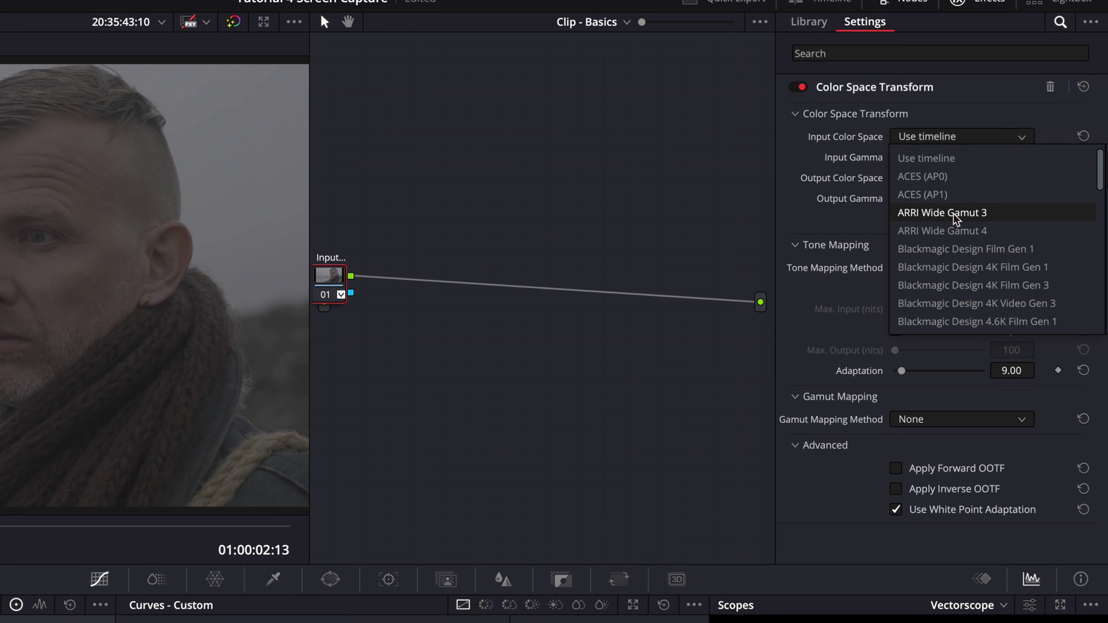
{"action": "scroll", "coordinate": [956, 218], "scroll_direction": "down", "scroll_amount": 6}
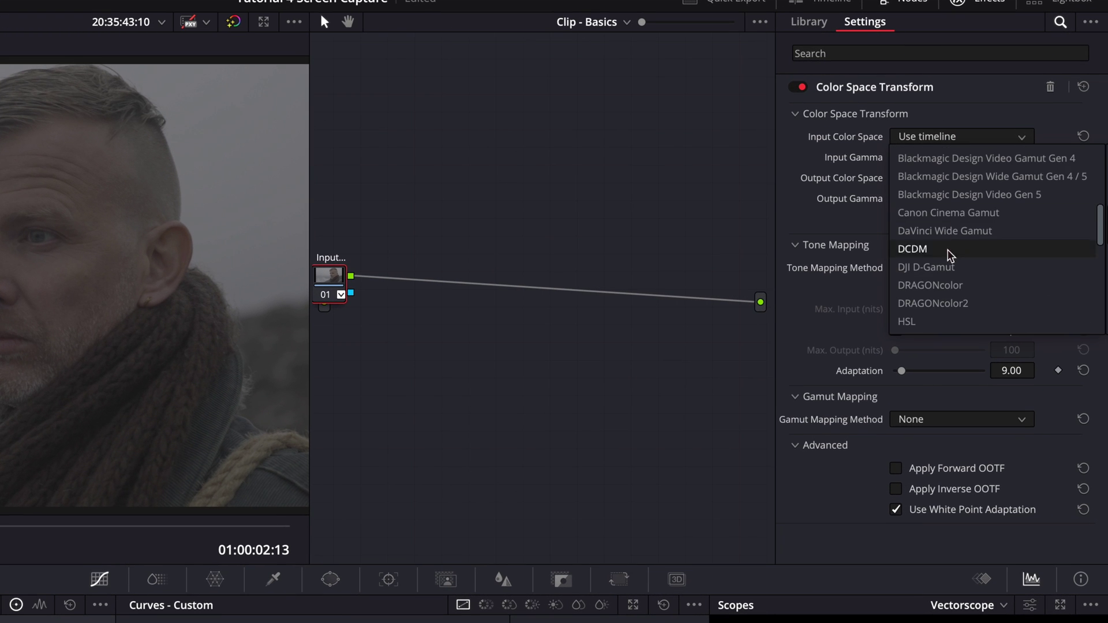
{"action": "left_click", "coordinate": [947, 267]}
{"action": "left_click", "coordinate": [977, 161]}
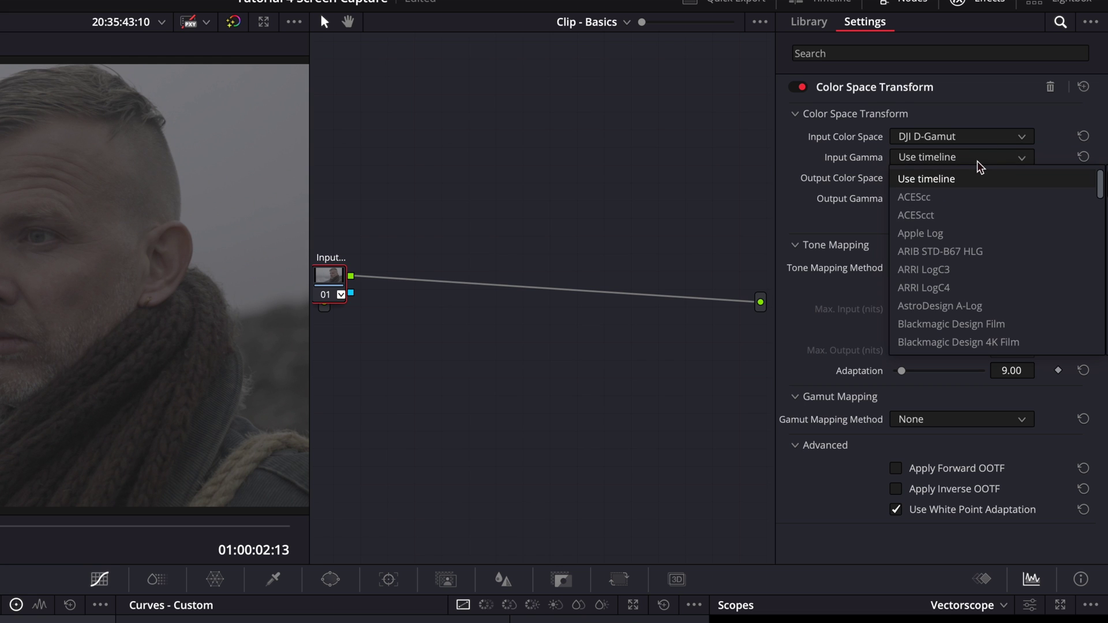
{"action": "scroll", "coordinate": [947, 271], "scroll_direction": "down", "scroll_amount": 5}
{"action": "scroll", "coordinate": [959, 272], "scroll_direction": "down", "scroll_amount": 3}
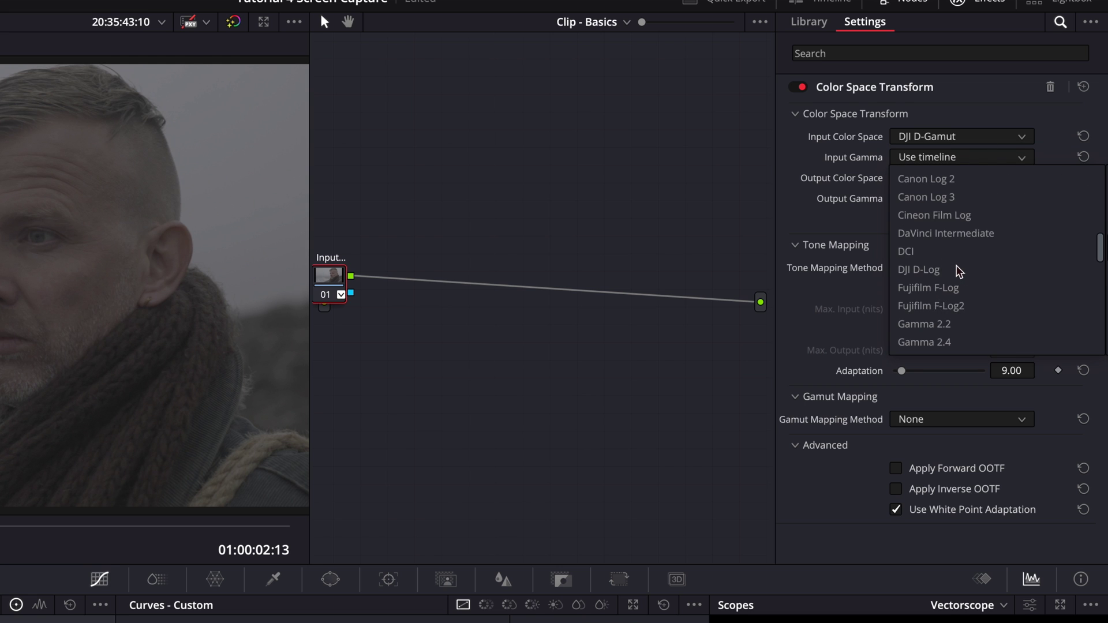
{"action": "scroll", "coordinate": [959, 270], "scroll_direction": "down", "scroll_amount": 1}
{"action": "left_click", "coordinate": [931, 249]}
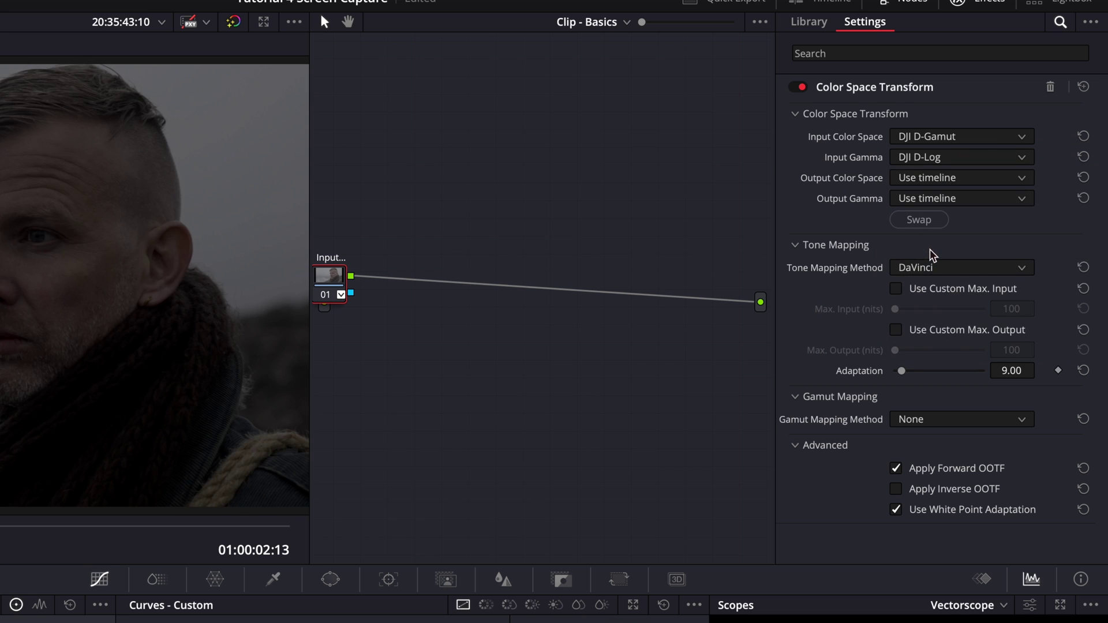
Step: Set the output to DaVinci Wide Gamut / DaVinci Intermediate with tone mapping None
{"action": "left_click", "coordinate": [943, 179]}
{"action": "scroll", "coordinate": [944, 252], "scroll_direction": "down", "scroll_amount": 5}
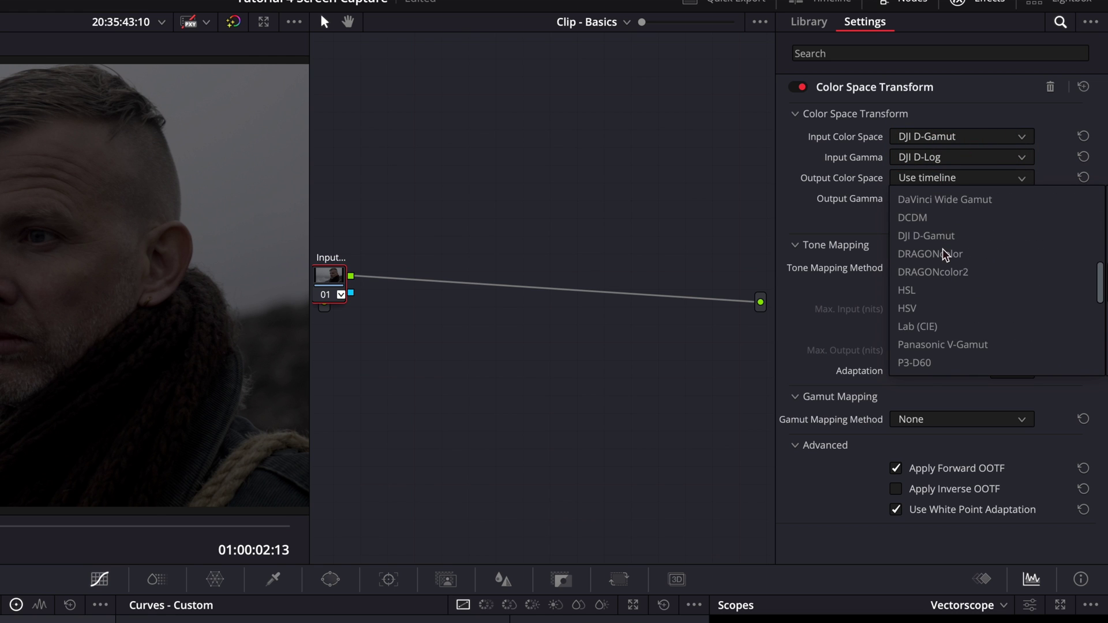
{"action": "left_click", "coordinate": [951, 199]}
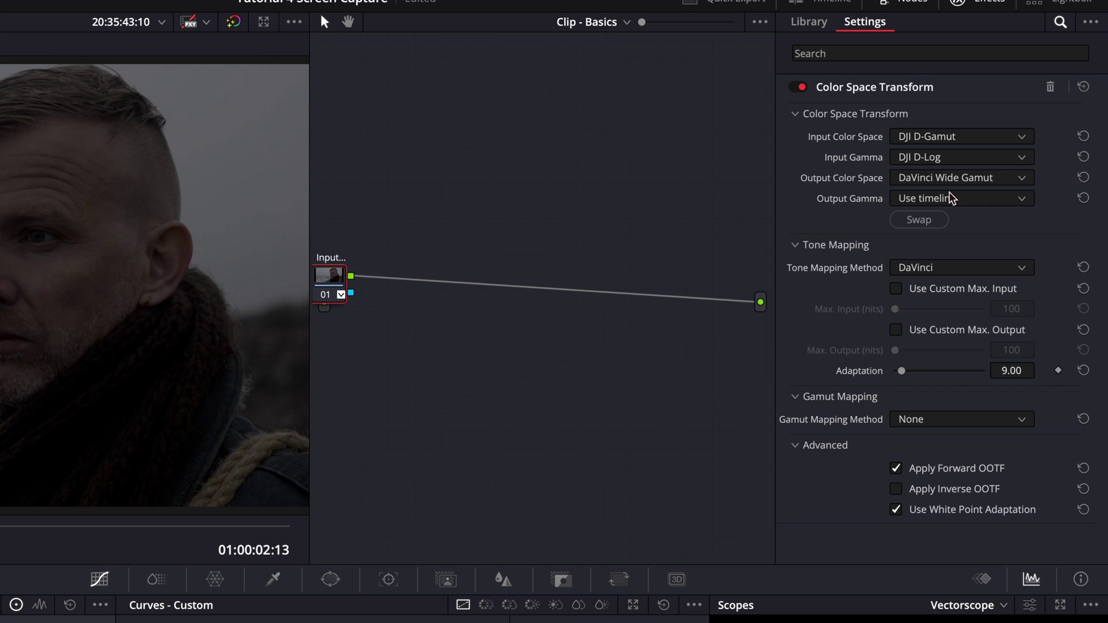
{"action": "left_click", "coordinate": [960, 199]}
{"action": "scroll", "coordinate": [958, 310], "scroll_direction": "down", "scroll_amount": 4}
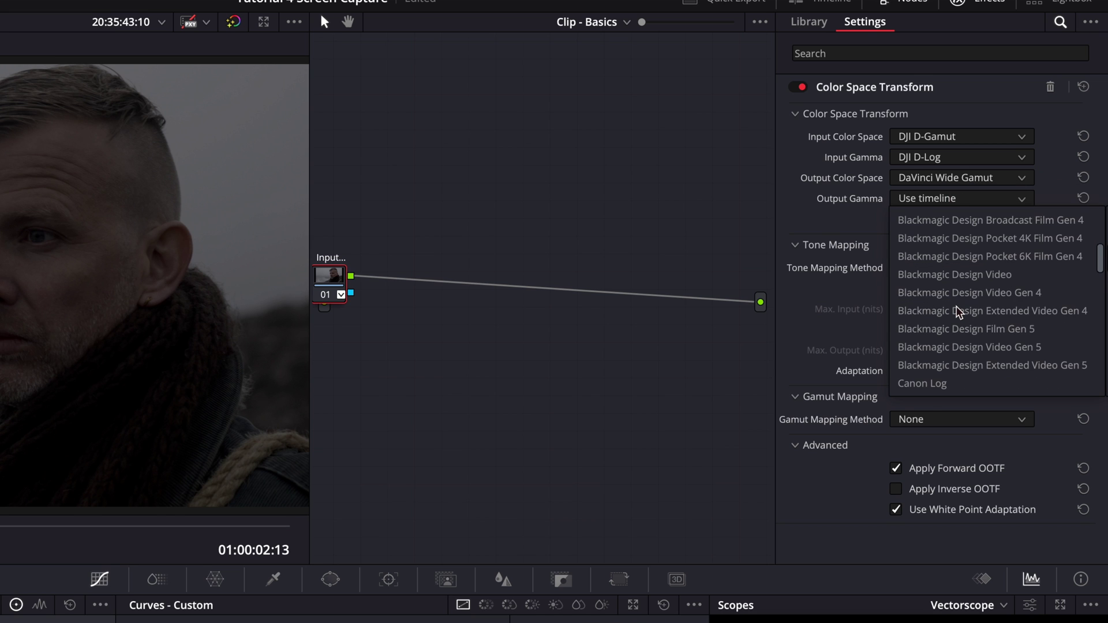
{"action": "scroll", "coordinate": [959, 312], "scroll_direction": "down", "scroll_amount": 2}
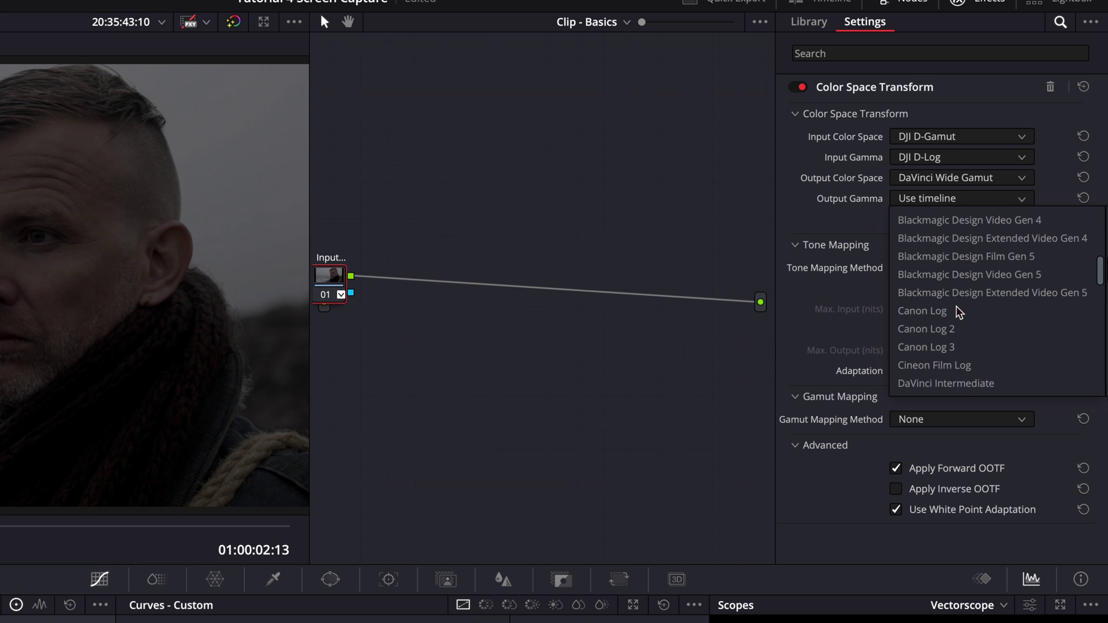
{"action": "left_click", "coordinate": [961, 385]}
{"action": "left_click", "coordinate": [1016, 270]}
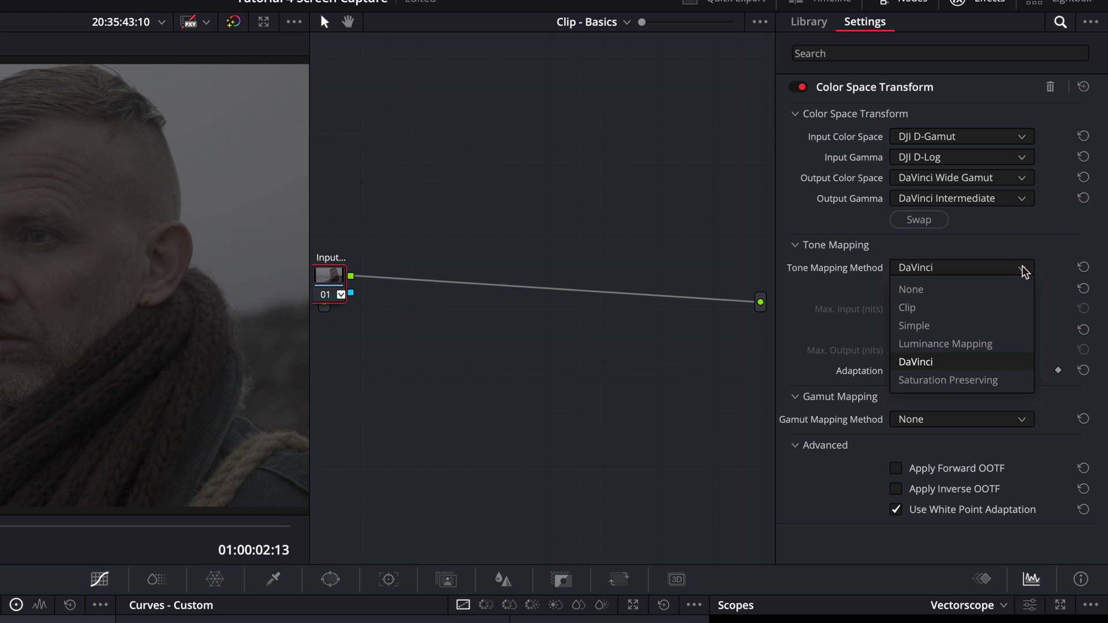
{"action": "left_click", "coordinate": [946, 291]}
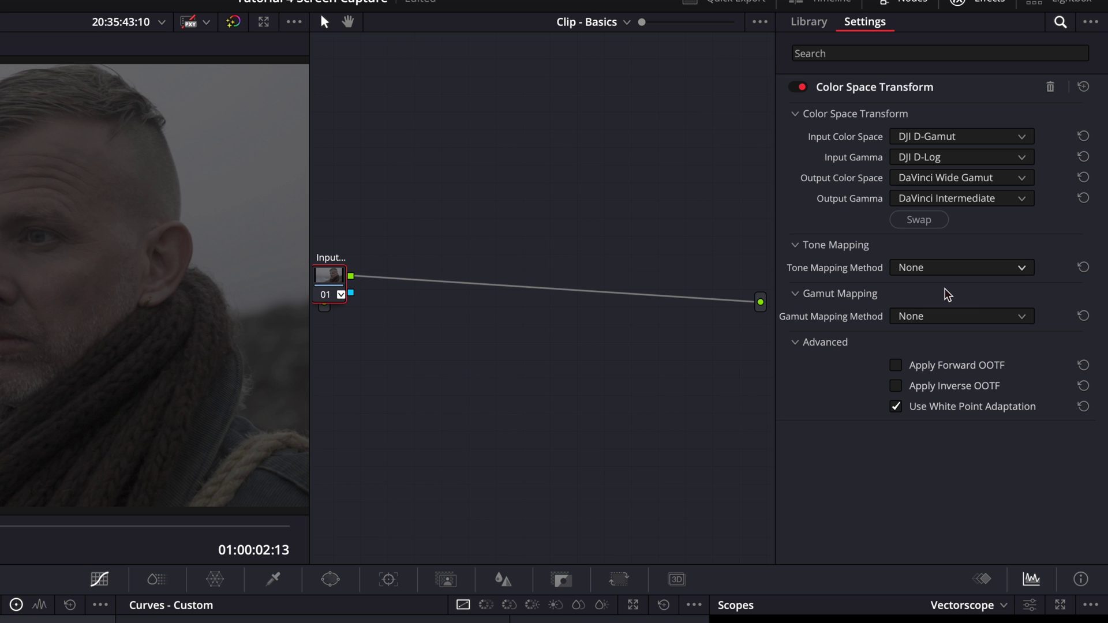
Step: Add serial node 02 after node 01 and apply Color Space Transform to it
{"action": "right_click", "coordinate": [331, 280]}
{"action": "mouse_move", "coordinate": [426, 359]}
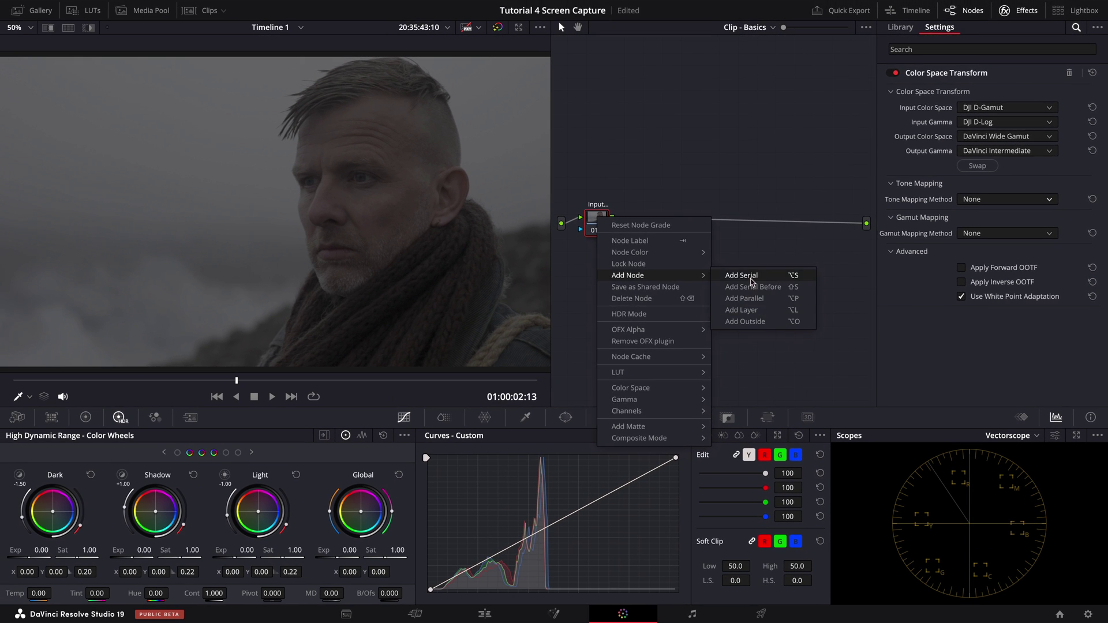
{"action": "left_click", "coordinate": [749, 277]}
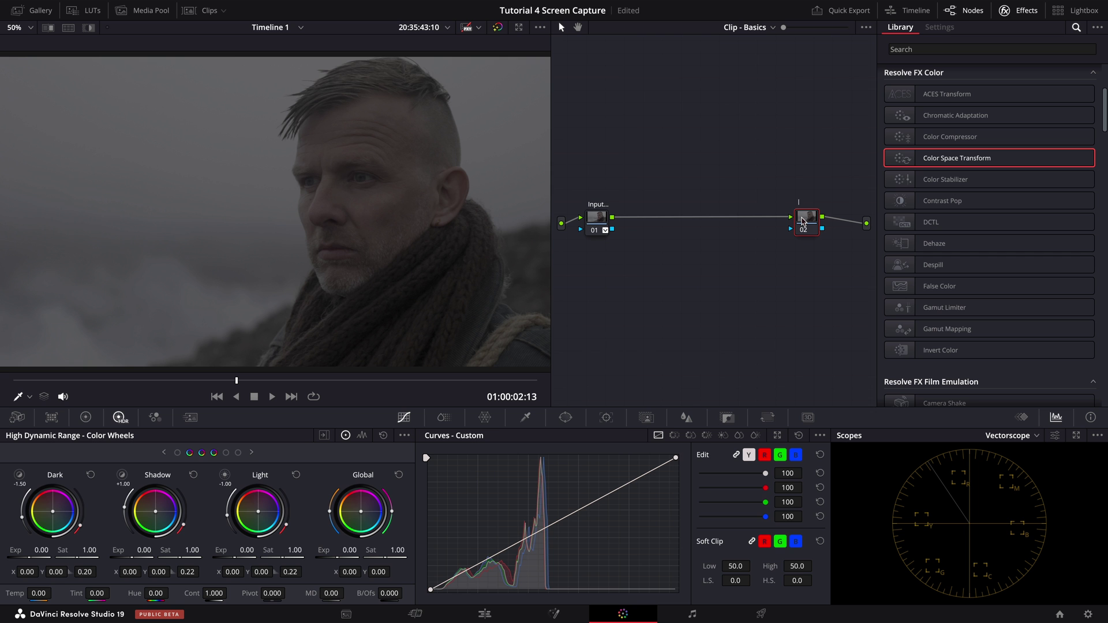
{"action": "left_click_drag", "start_coordinate": [811, 221], "coordinate": [809, 219]}
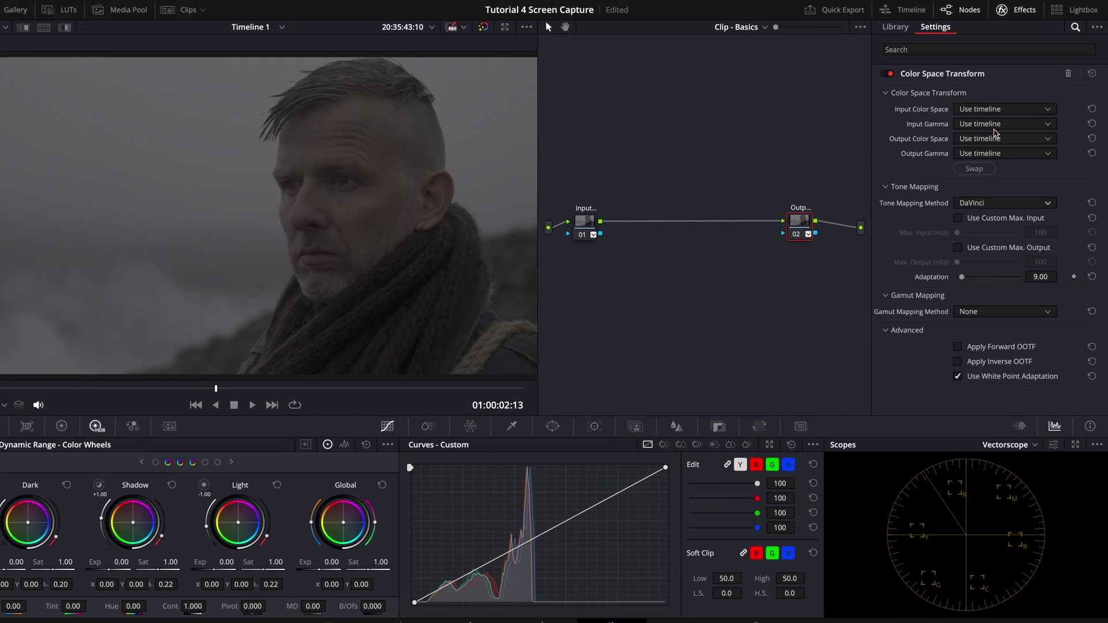
Step: Set node 02's input to DaVinci Wide Gamut with DaVinci Intermediate gamma
{"action": "left_click", "coordinate": [1007, 108]}
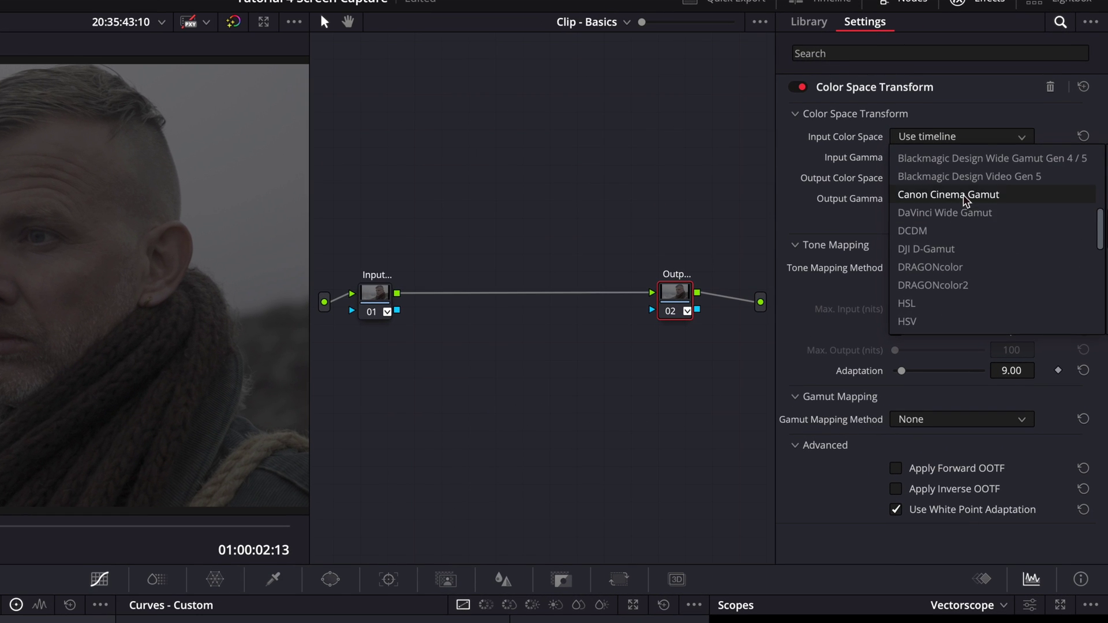
{"action": "left_click", "coordinate": [961, 211]}
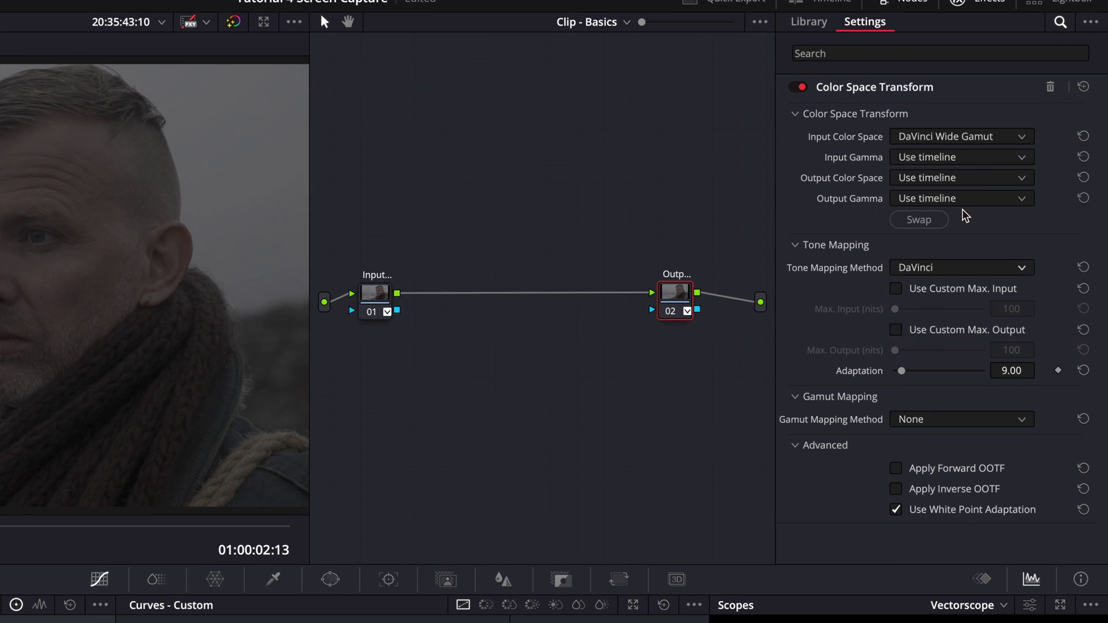
{"action": "left_click", "coordinate": [976, 159]}
{"action": "scroll", "coordinate": [961, 260], "scroll_direction": "down", "scroll_amount": 3}
{"action": "left_click", "coordinate": [947, 324]}
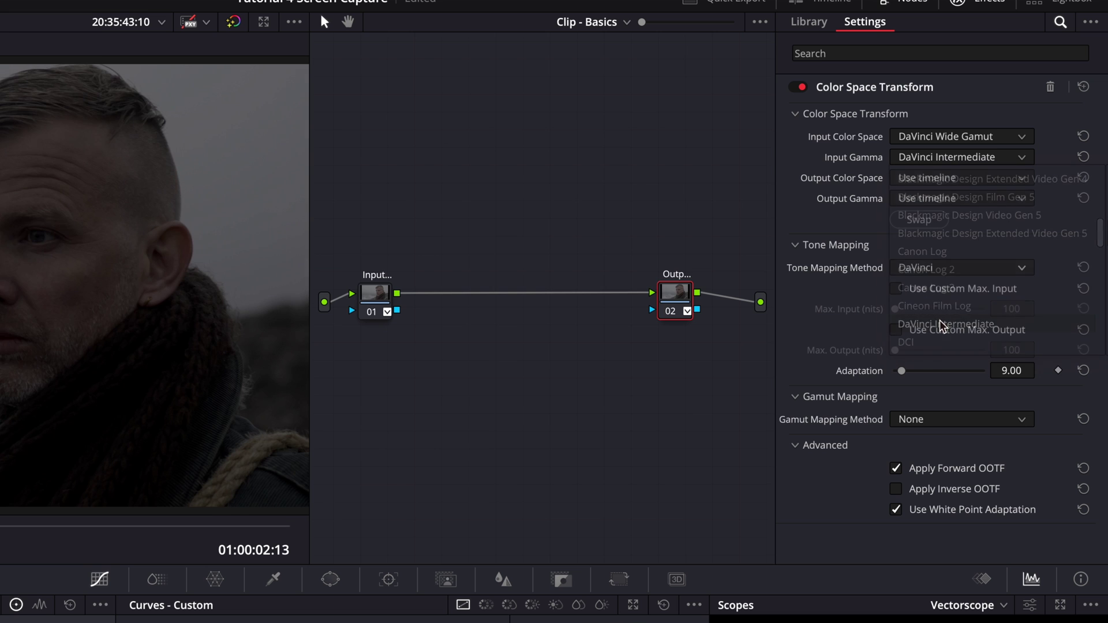
Step: Output Rec.709 with Gamma 2.4 and enable Custom Max Input at 10000 nits
{"action": "left_click", "coordinate": [959, 178]}
{"action": "scroll", "coordinate": [959, 316], "scroll_direction": "down", "scroll_amount": 12}
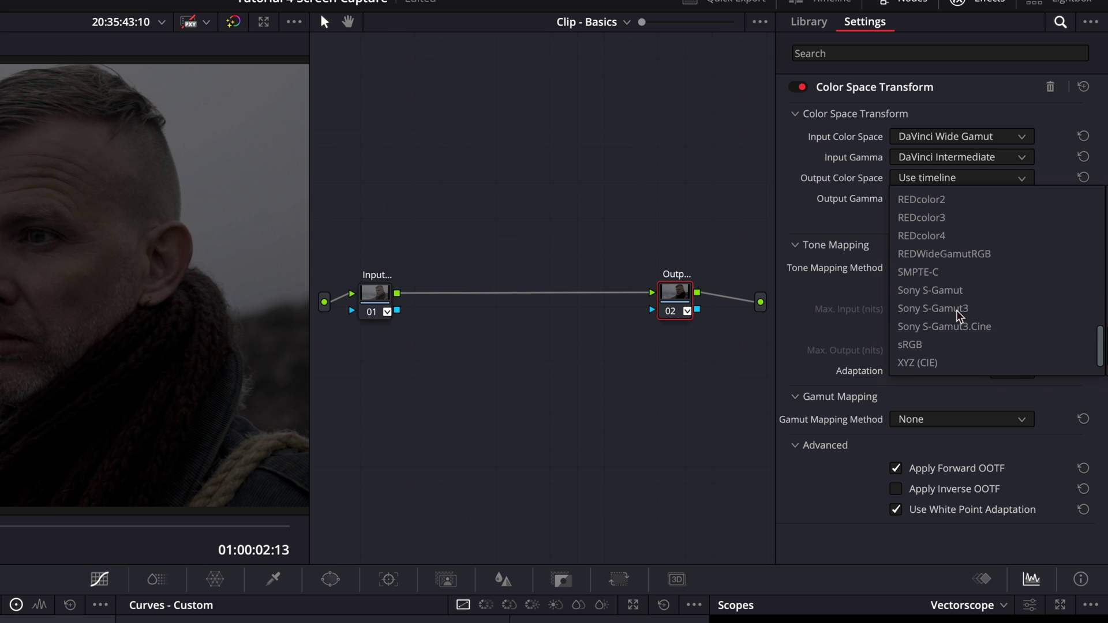
{"action": "scroll", "coordinate": [961, 315], "scroll_direction": "up", "scroll_amount": 2}
{"action": "left_click", "coordinate": [951, 236]}
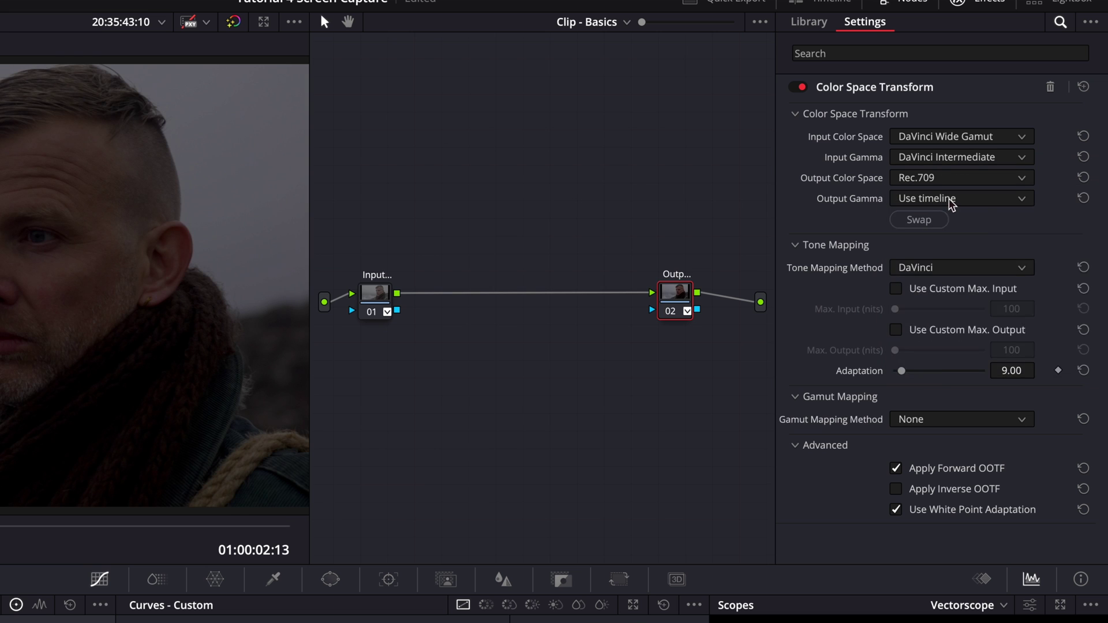
{"action": "left_click", "coordinate": [949, 199]}
{"action": "scroll", "coordinate": [956, 325], "scroll_direction": "down", "scroll_amount": 4}
{"action": "scroll", "coordinate": [955, 321], "scroll_direction": "down", "scroll_amount": 1}
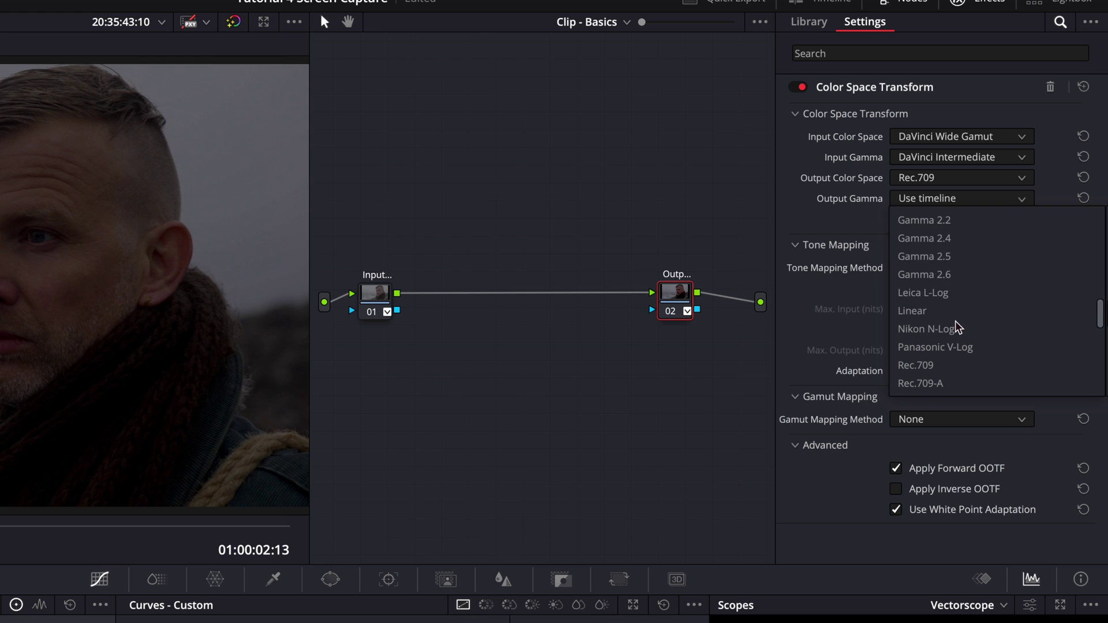
{"action": "left_click", "coordinate": [950, 239]}
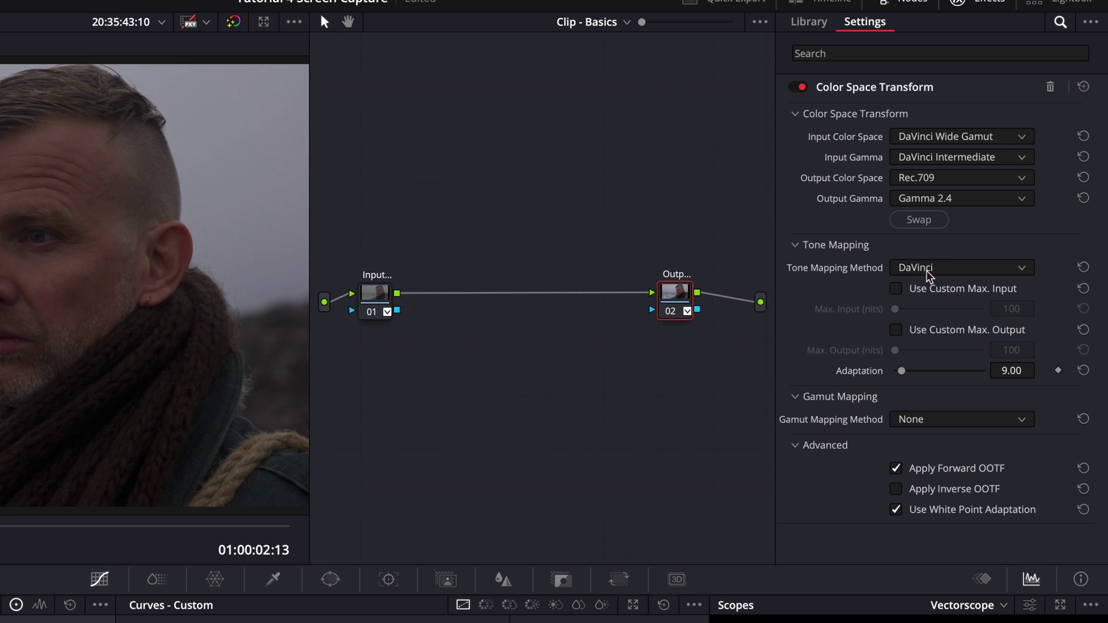
{"action": "left_click", "coordinate": [897, 289]}
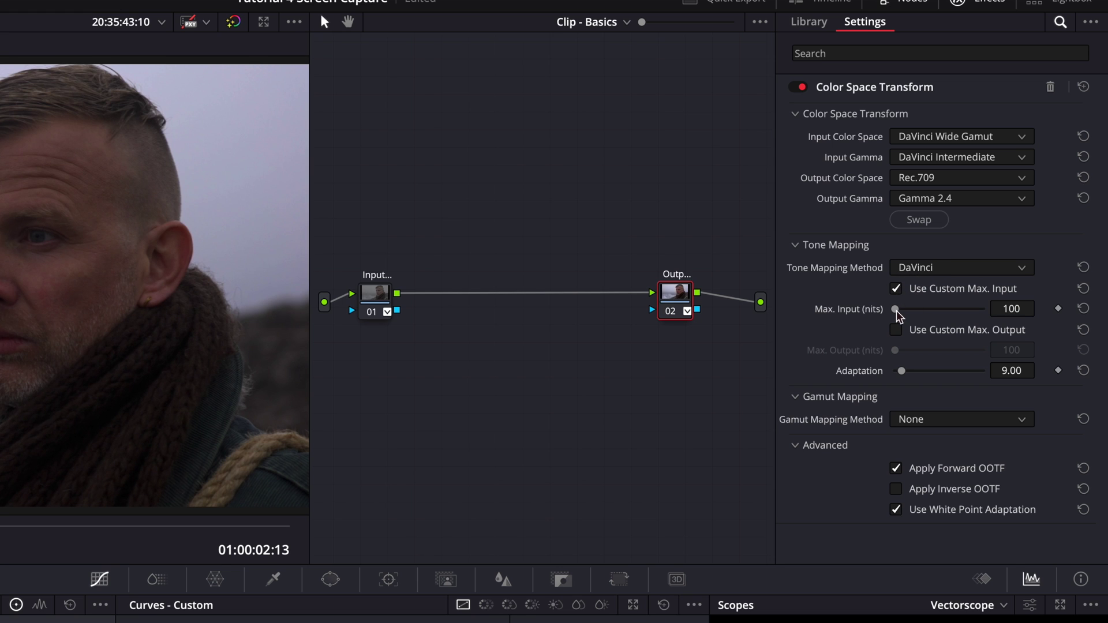
{"action": "left_click_drag", "start_coordinate": [896, 311], "coordinate": [1016, 304]}
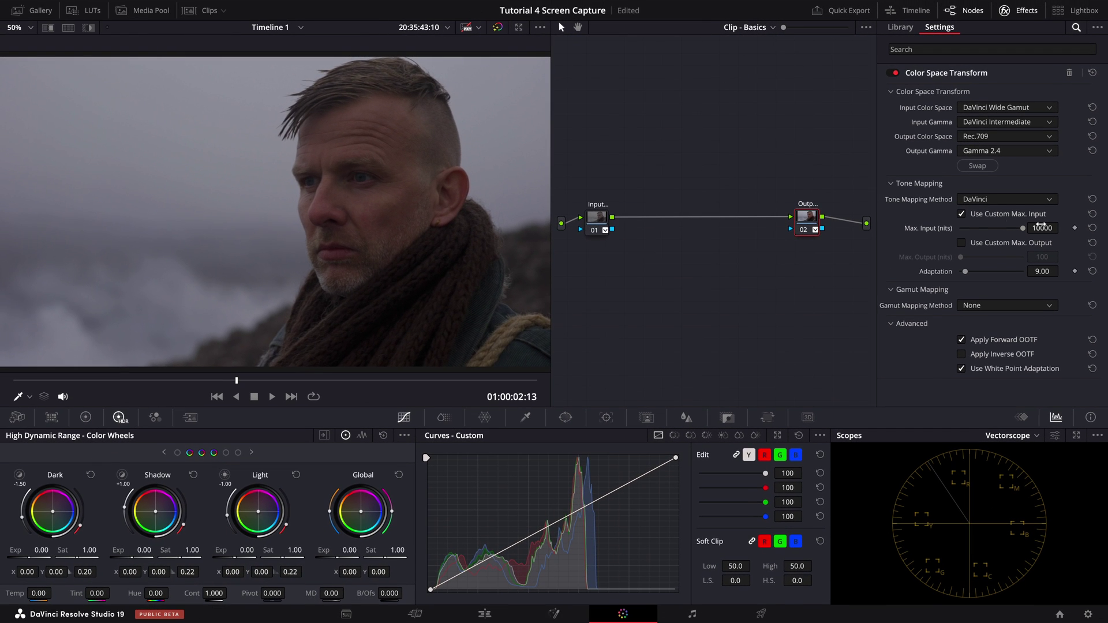
Step: Add serial node 03 after node 02 and apply Color Space Transform to it
{"action": "left_click", "coordinate": [1016, 11]}
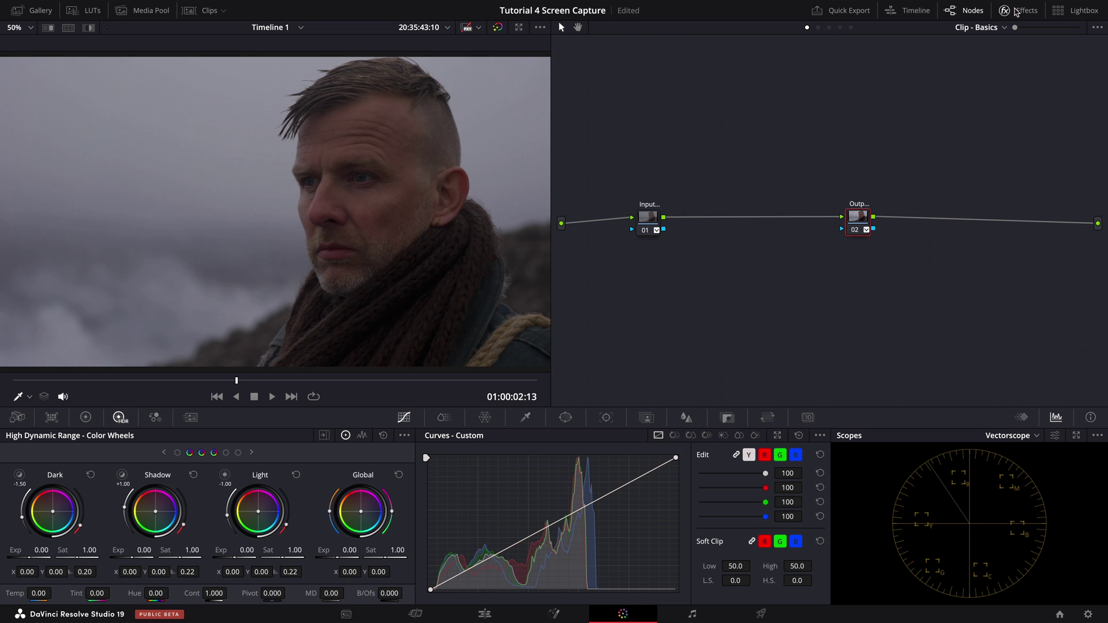
{"action": "left_click_drag", "start_coordinate": [864, 220], "coordinate": [874, 220]}
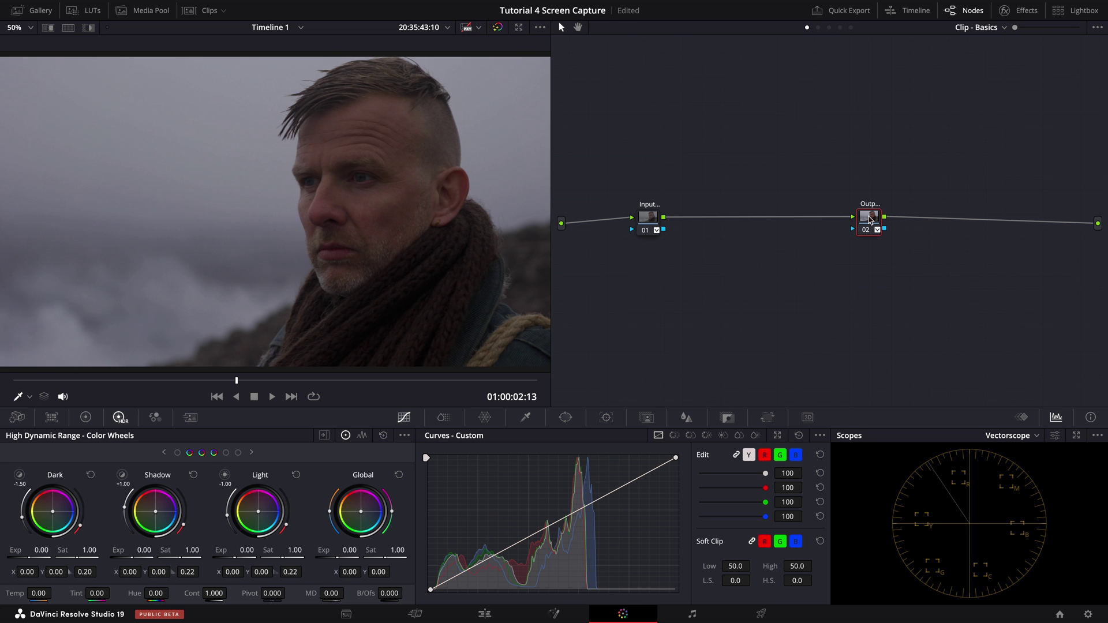
{"action": "right_click", "coordinate": [870, 220]}
{"action": "mouse_move", "coordinate": [912, 275]}
{"action": "left_click", "coordinate": [1010, 274]}
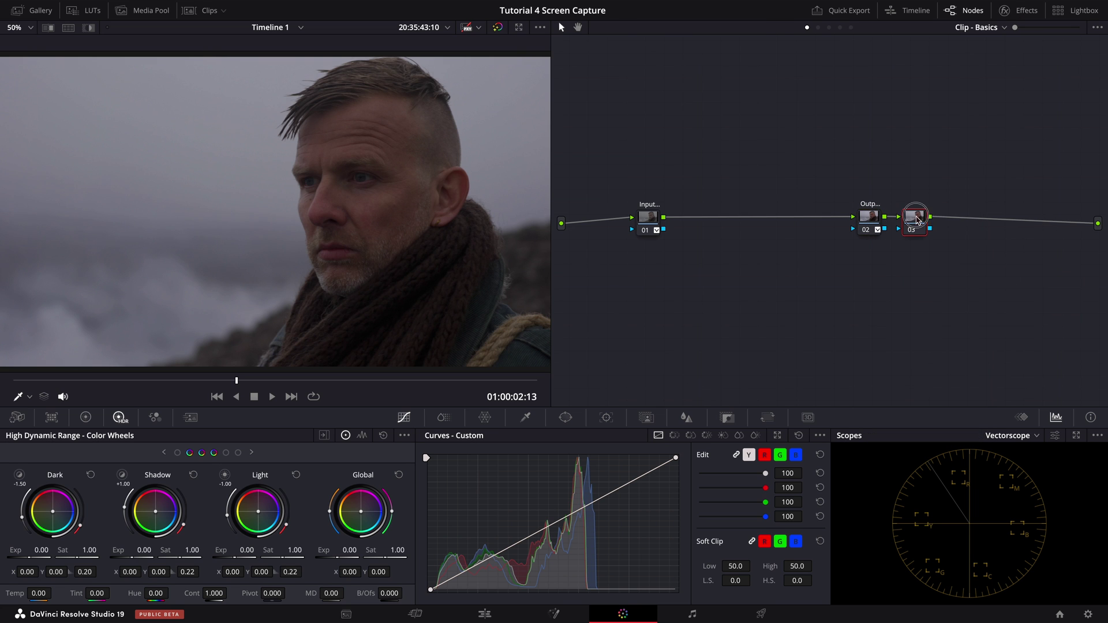
{"action": "left_click", "coordinate": [1020, 11]}
{"action": "left_click_drag", "start_coordinate": [935, 154], "coordinate": [865, 217]}
Step: Convert Rec.709 / Gamma 2.4 to Rec.709 / Cineon Film Log on node 03
{"action": "left_click", "coordinate": [1007, 107]}
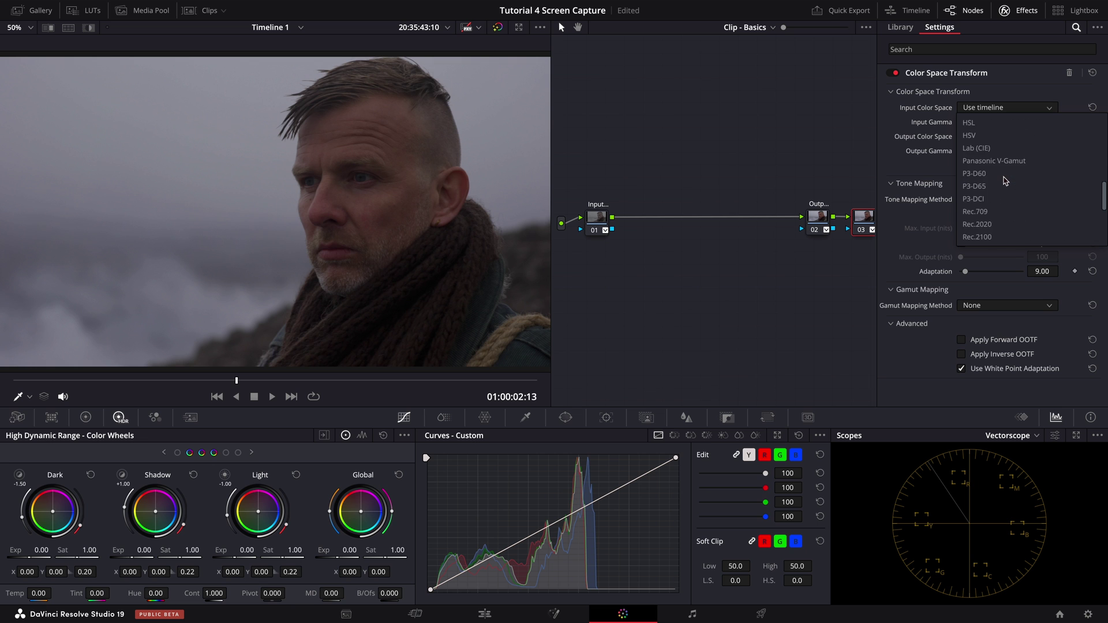
{"action": "left_click", "coordinate": [981, 211]}
{"action": "left_click", "coordinate": [1008, 122]}
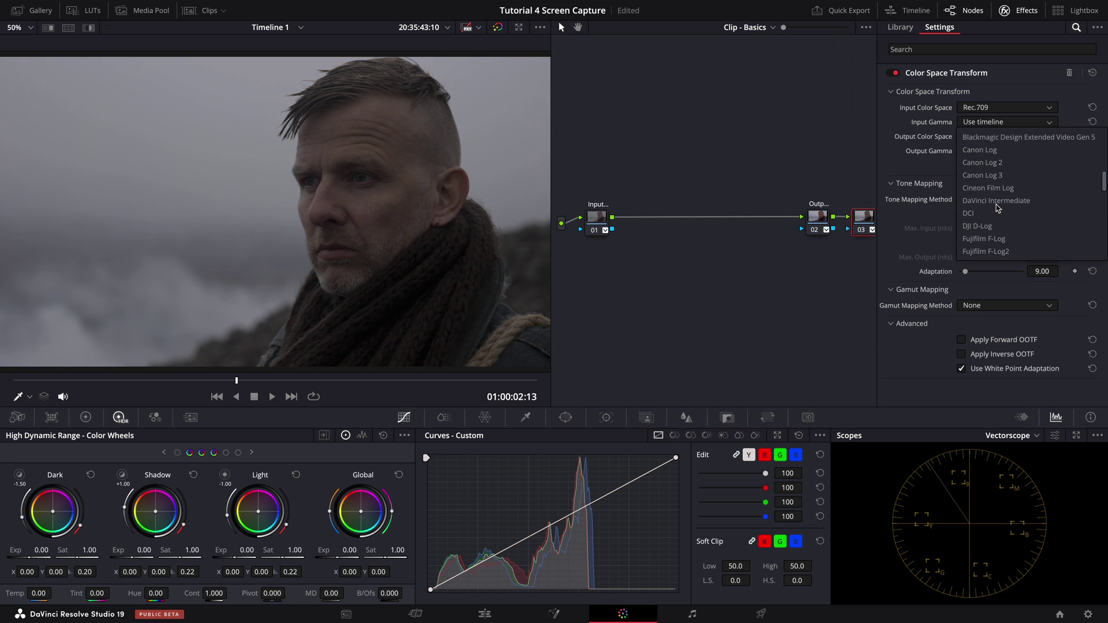
{"action": "scroll", "coordinate": [999, 208], "scroll_direction": "down", "scroll_amount": 3}
{"action": "left_click", "coordinate": [999, 214]}
{"action": "left_click", "coordinate": [1007, 137]}
{"action": "scroll", "coordinate": [1006, 217], "scroll_direction": "down", "scroll_amount": 5}
{"action": "left_click", "coordinate": [1002, 218]}
{"action": "left_click", "coordinate": [1008, 150]}
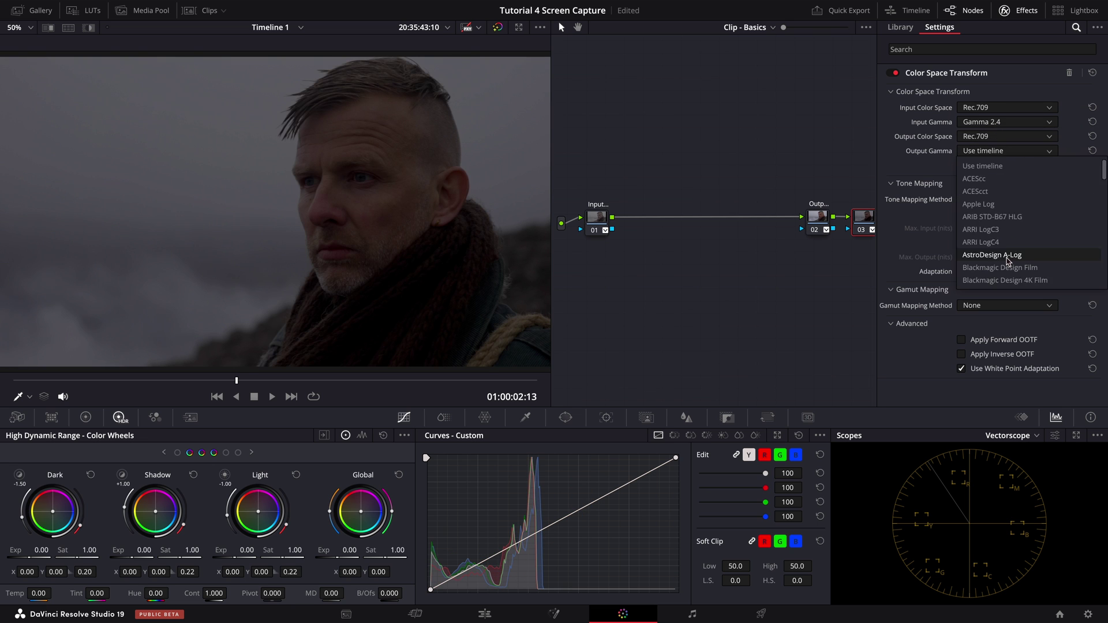
{"action": "scroll", "coordinate": [1007, 261], "scroll_direction": "down", "scroll_amount": 4}
{"action": "left_click", "coordinate": [1002, 260]}
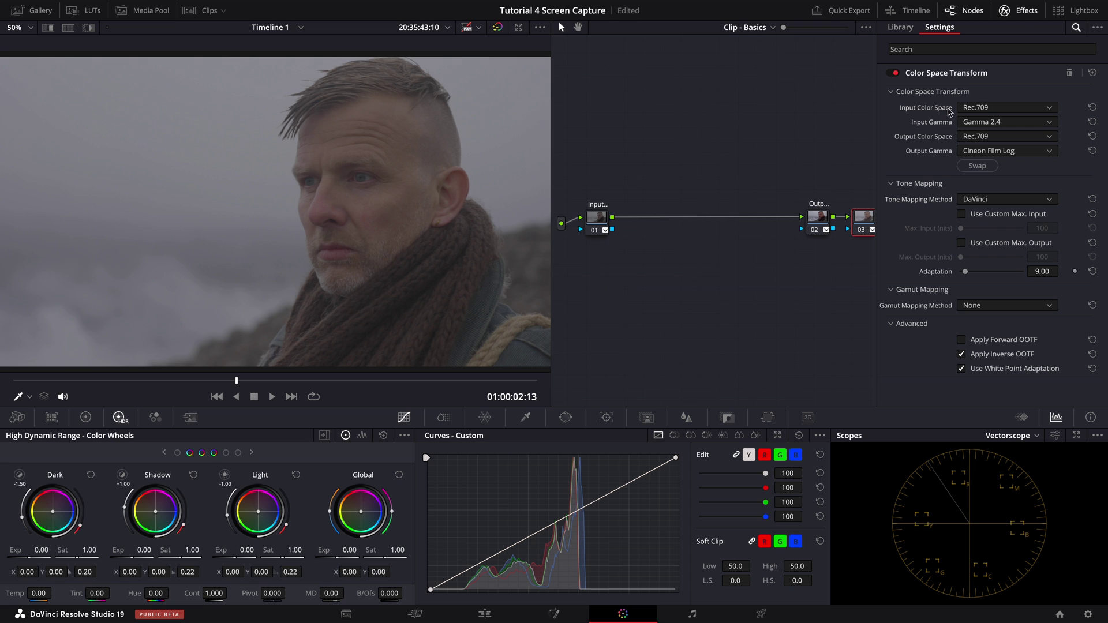
Step: Add node 04 and apply the Rec709 Kodak 2383 D55 film LUT
{"action": "scroll", "coordinate": [810, 199], "scroll_direction": "right", "scroll_amount": 3}
{"action": "right_click", "coordinate": [784, 217]}
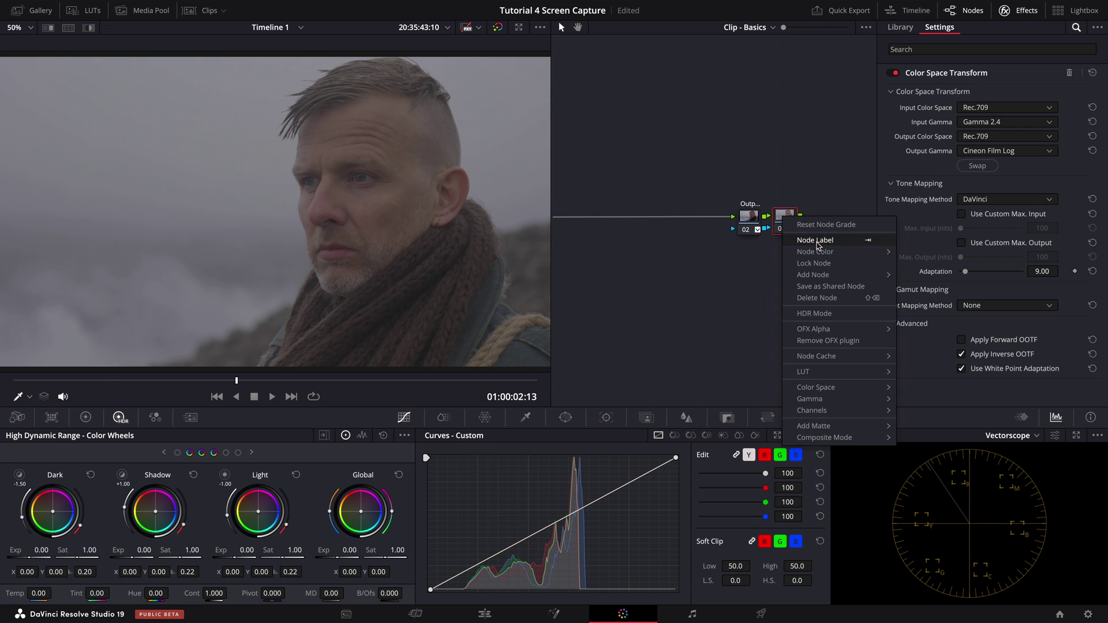
{"action": "mouse_move", "coordinate": [837, 275]}
{"action": "left_click", "coordinate": [920, 275]}
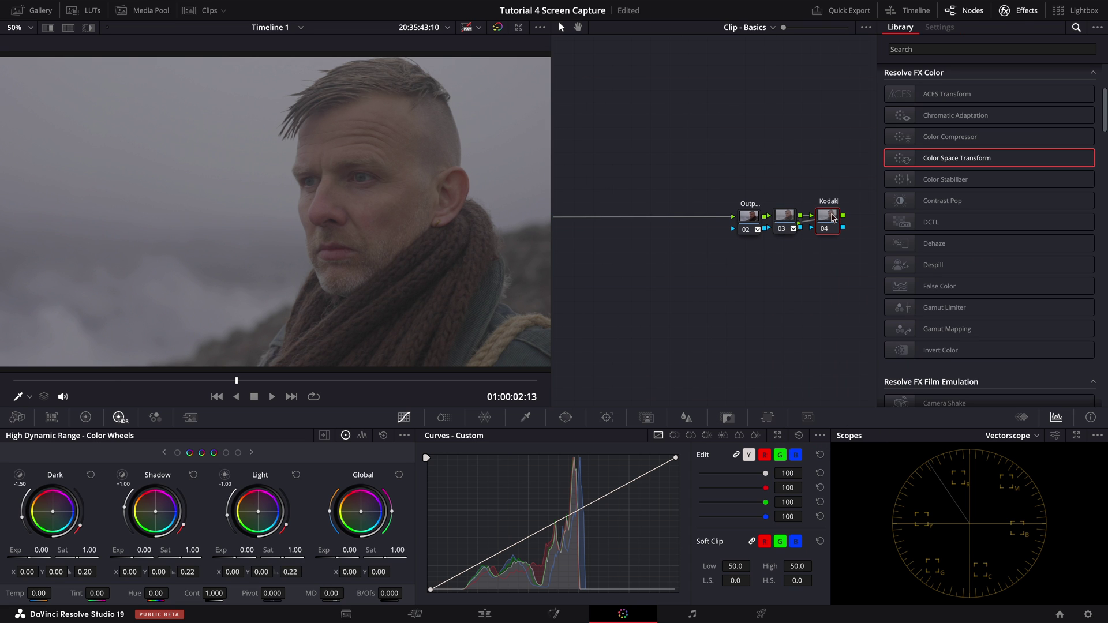
{"action": "left_click", "coordinate": [84, 10]}
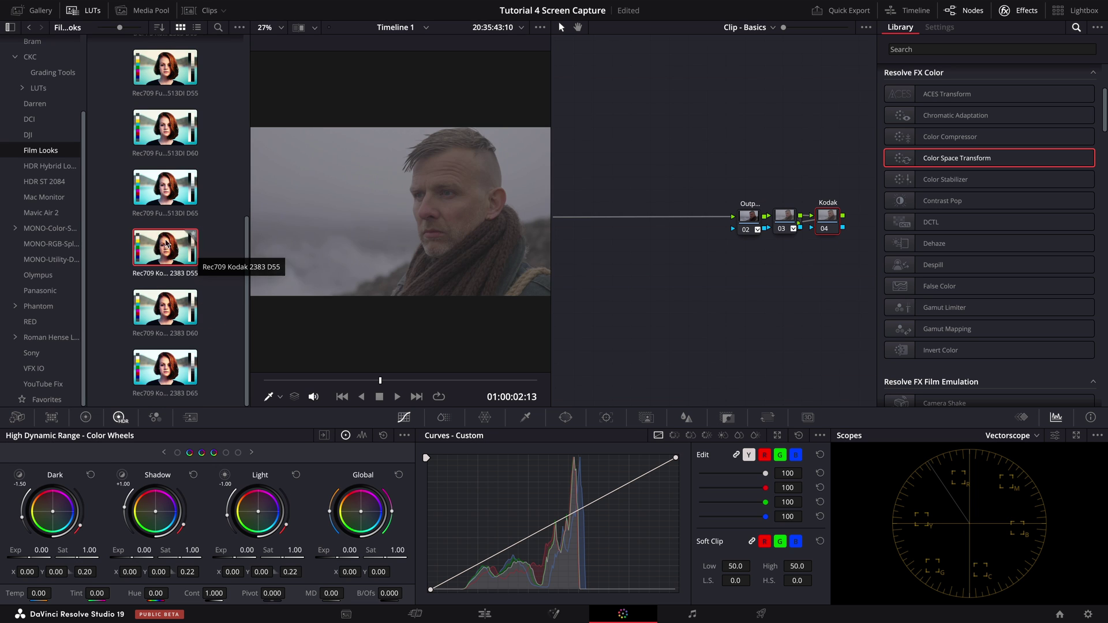
{"action": "left_click_drag", "start_coordinate": [239, 249], "coordinate": [827, 217]}
Step: Combine nodes 03 and 04 into a compound node and close the Effects and LUT panels
{"action": "left_click", "coordinate": [784, 217], "text": "ctrl"}
{"action": "right_click", "coordinate": [783, 216]}
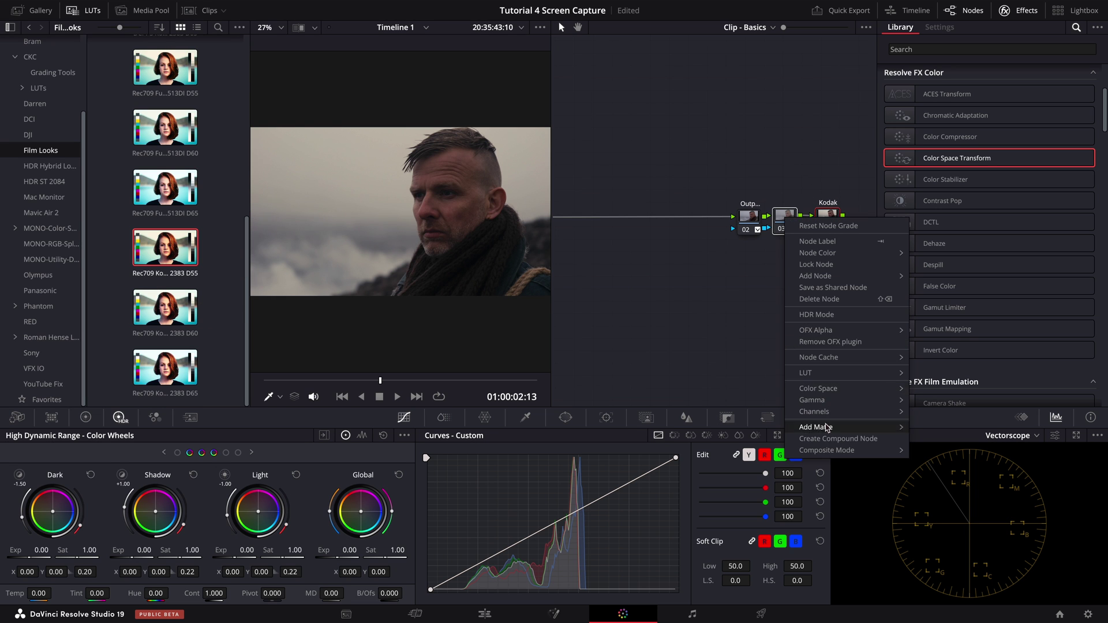
{"action": "left_click", "coordinate": [832, 443]}
{"action": "left_click", "coordinate": [781, 219]}
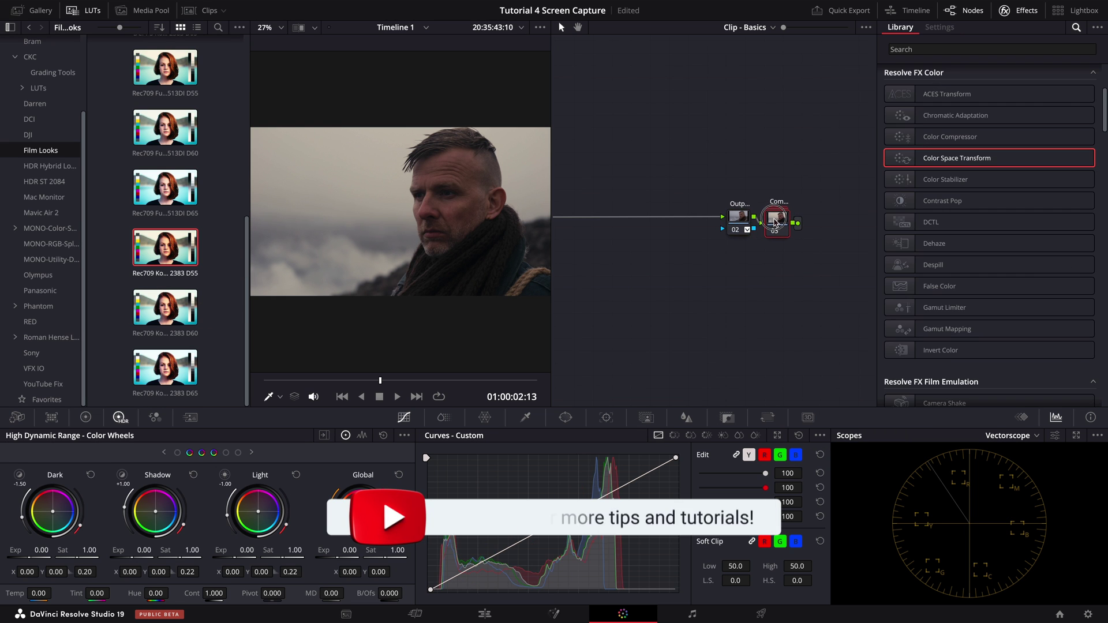
{"action": "left_click", "coordinate": [1022, 10]}
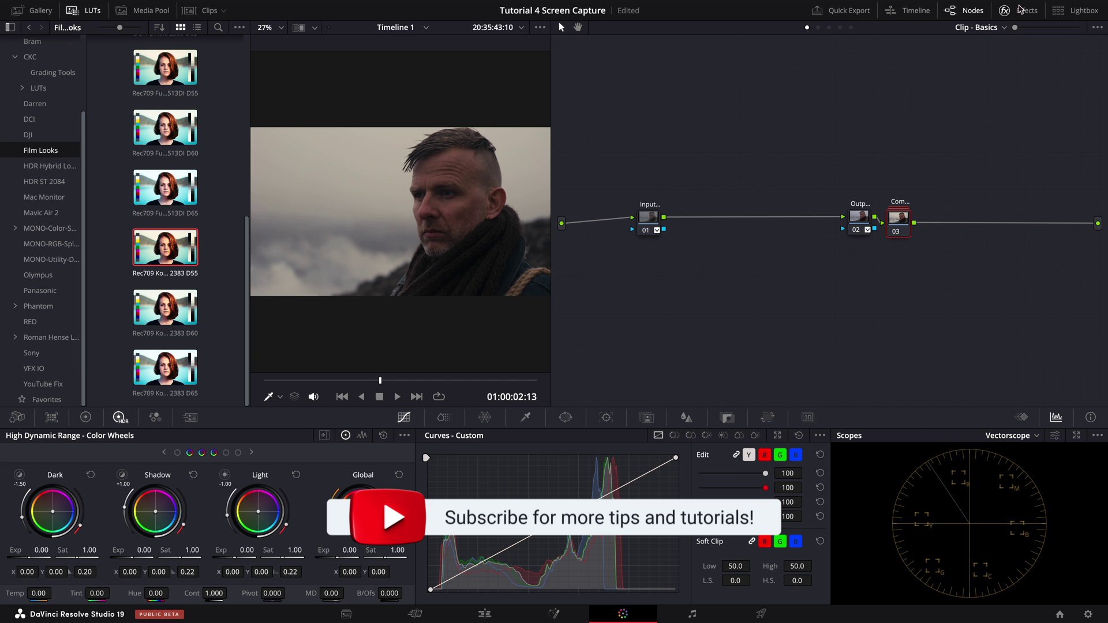
{"action": "left_click", "coordinate": [84, 10]}
Step: Add a serial node labelled Exp right after input node 01
{"action": "left_click", "coordinate": [646, 221]}
{"action": "left_click_drag", "start_coordinate": [646, 221], "coordinate": [596, 221]}
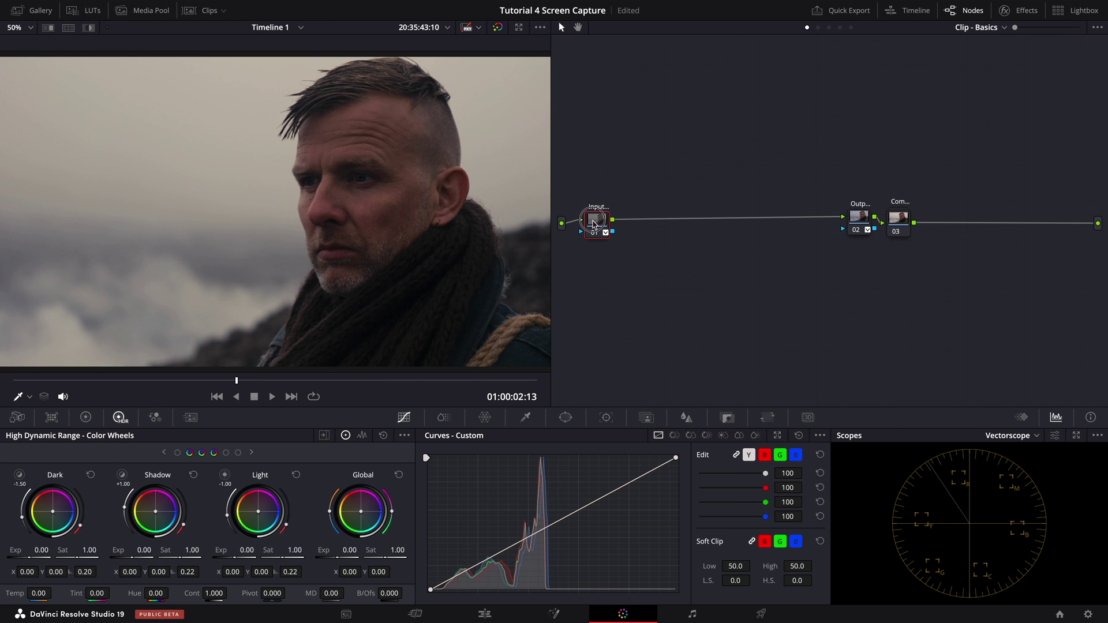
{"action": "right_click", "coordinate": [598, 220]}
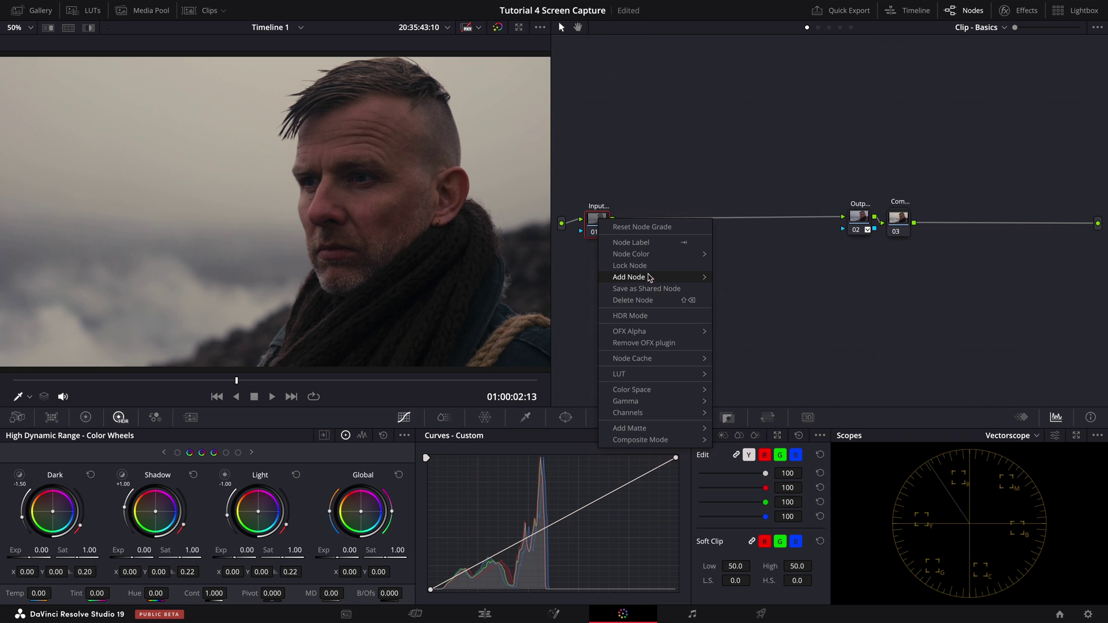
{"action": "mouse_move", "coordinate": [632, 277]}
{"action": "left_click", "coordinate": [745, 277]}
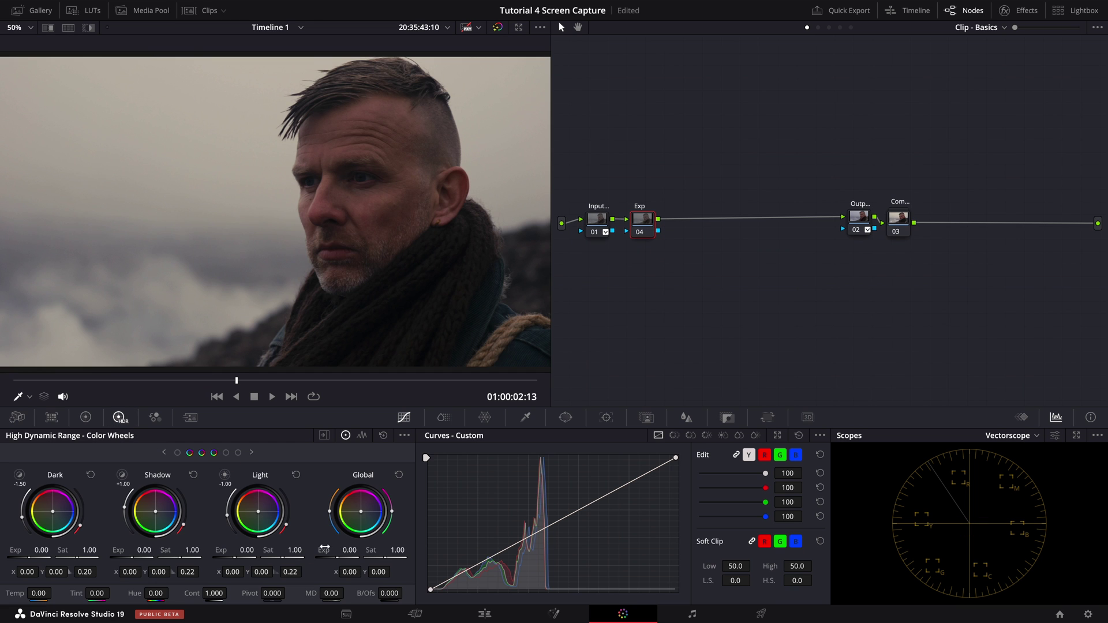
Step: Raise global exposure to 0.23 and switch the scopes to Waveform
{"action": "left_click_drag", "start_coordinate": [337, 558], "coordinate": [367, 562]}
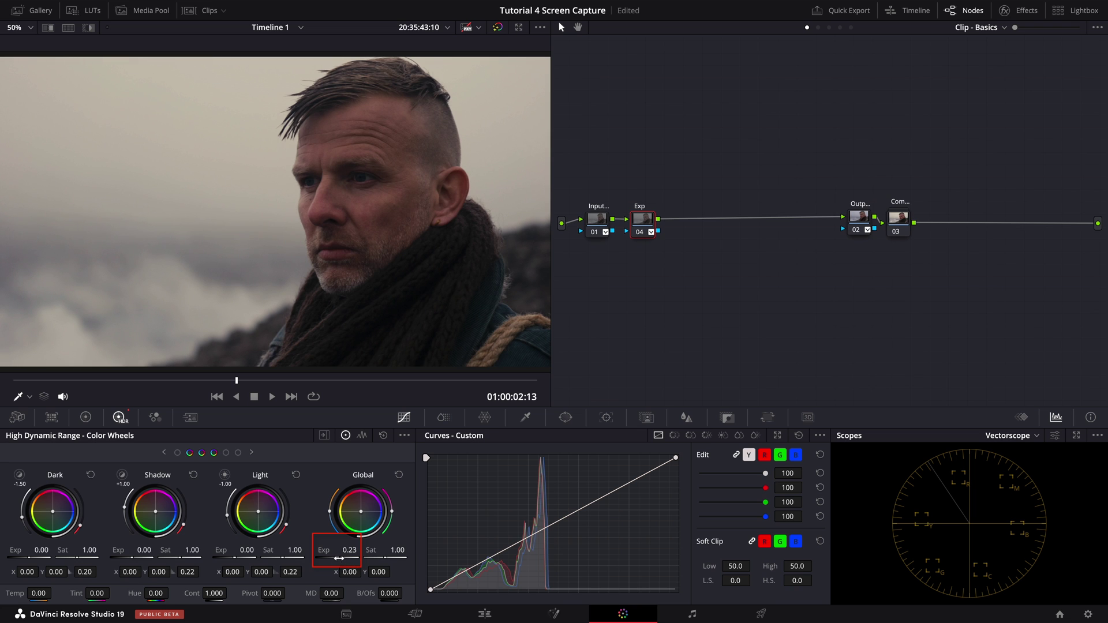
{"action": "left_click", "coordinate": [1032, 435]}
{"action": "left_click", "coordinate": [1021, 469]}
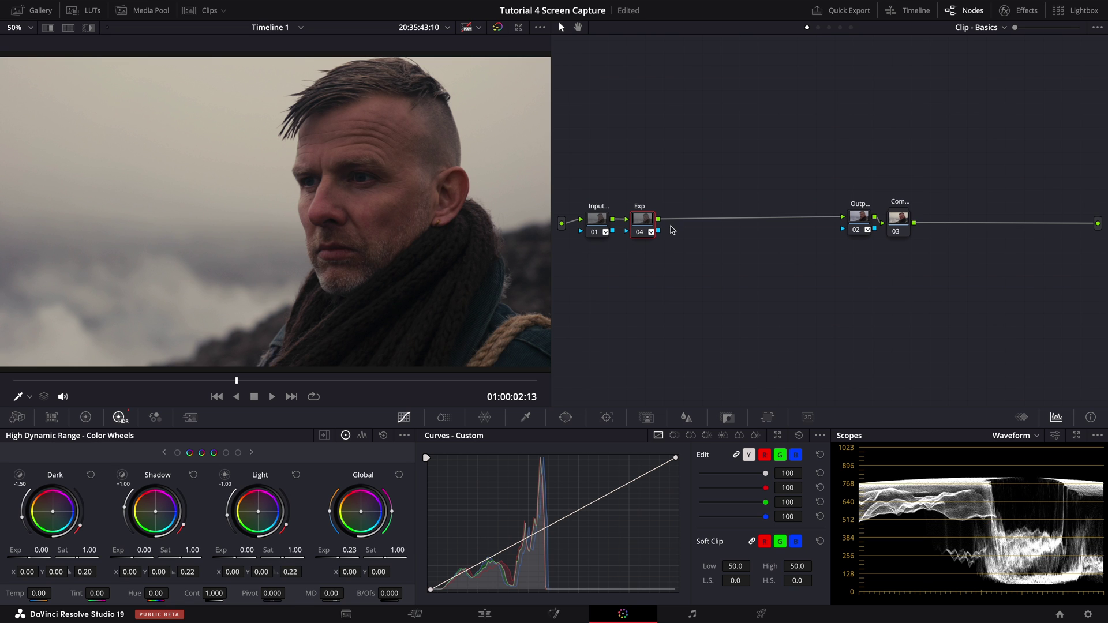
Step: Add a serial node labelled Cont after the Exp node
{"action": "right_click", "coordinate": [638, 221]}
{"action": "mouse_move", "coordinate": [664, 272]}
{"action": "left_click", "coordinate": [785, 276]}
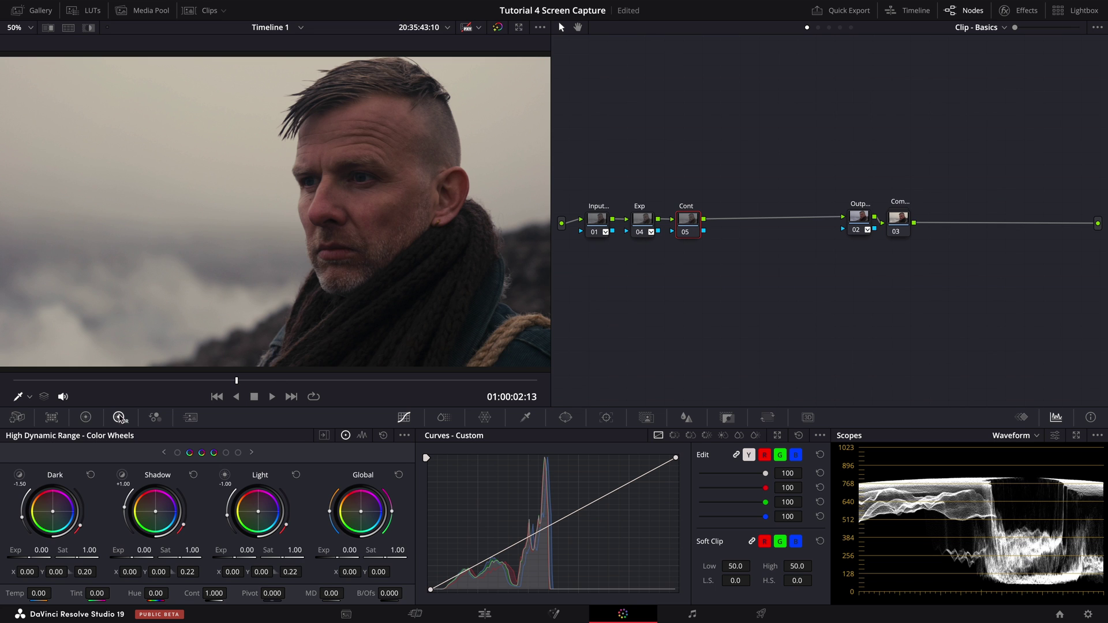
Step: In the Primaries color wheels, set Gain to 1.04 and Offset to 23.55
{"action": "left_click", "coordinate": [86, 418]}
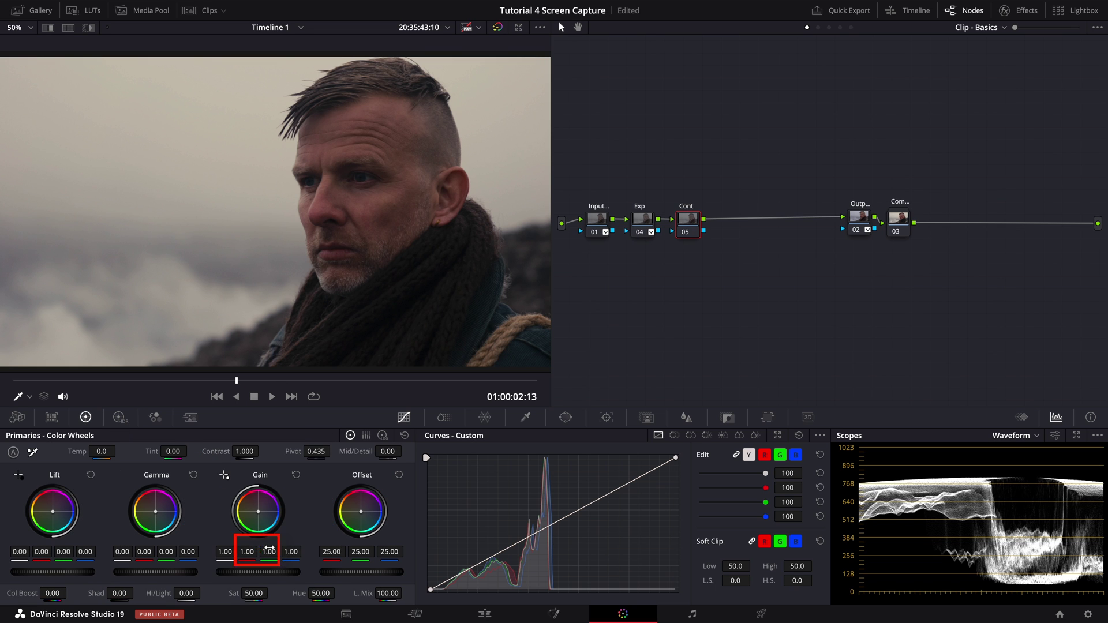
{"action": "left_click_drag", "start_coordinate": [254, 572], "coordinate": [280, 572]}
{"action": "left_click_drag", "start_coordinate": [358, 577], "coordinate": [331, 574]}
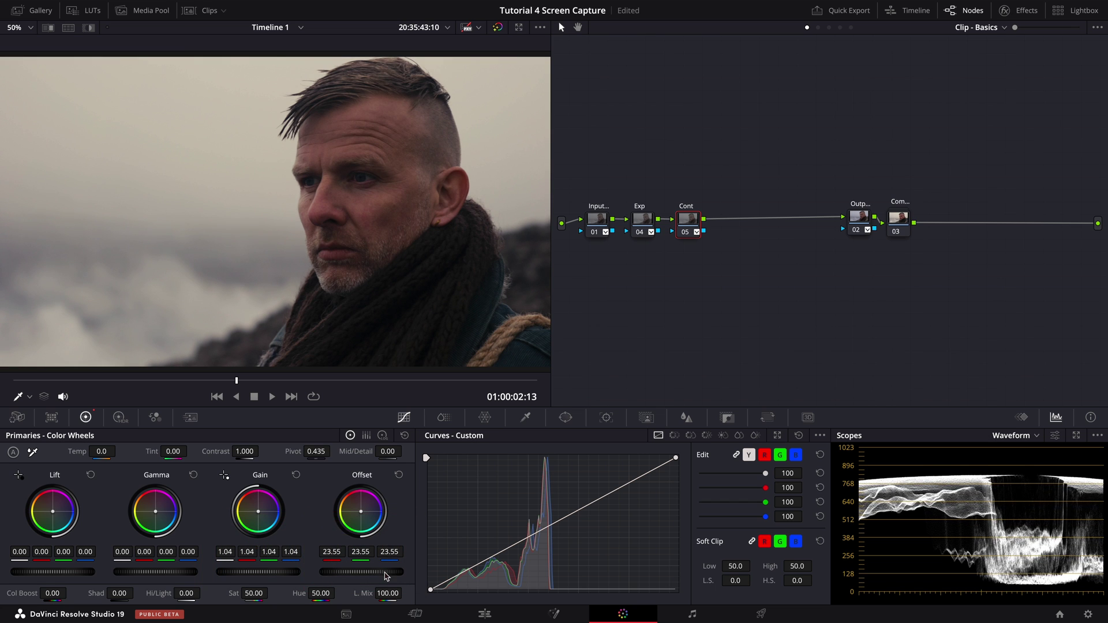
{"action": "right_click", "coordinate": [687, 222]}
Step: Add a Film Look node after Cont and apply Film Look Creator to it
{"action": "mouse_move", "coordinate": [719, 280]}
{"action": "left_click", "coordinate": [842, 301]}
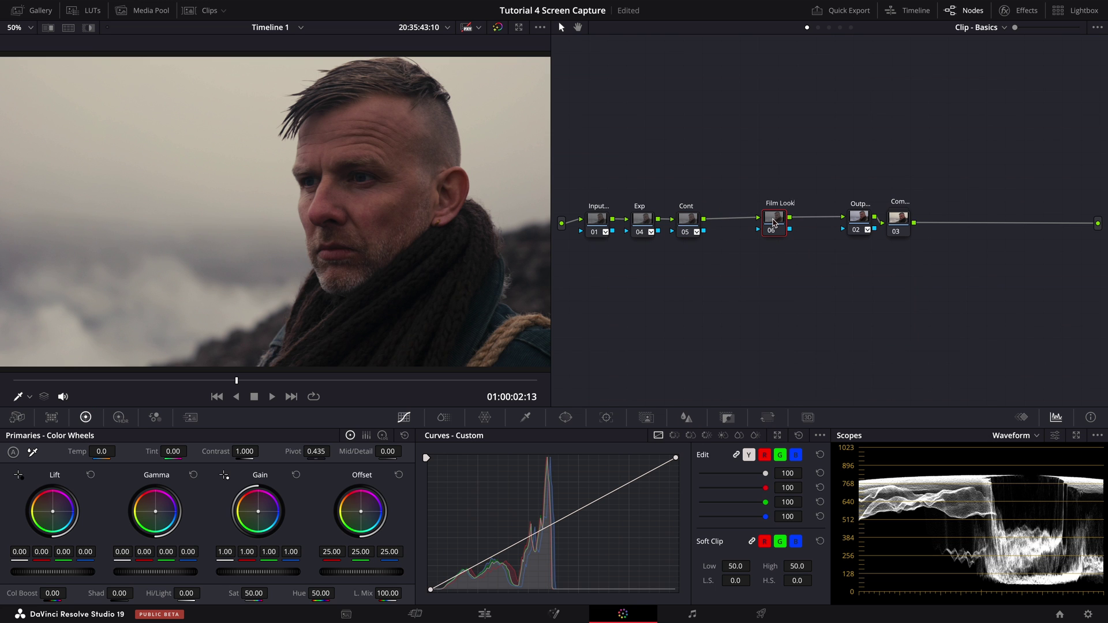
{"action": "left_click", "coordinate": [1020, 10]}
{"action": "scroll", "coordinate": [977, 255], "scroll_direction": "down", "scroll_amount": 3}
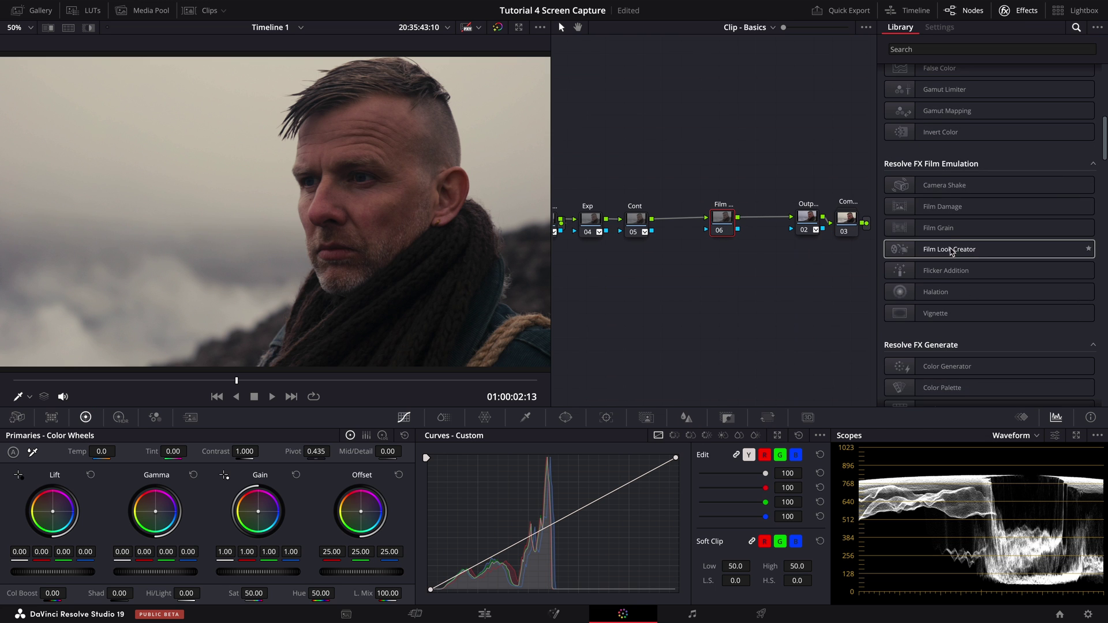
{"action": "left_click_drag", "start_coordinate": [975, 249], "coordinate": [725, 223]}
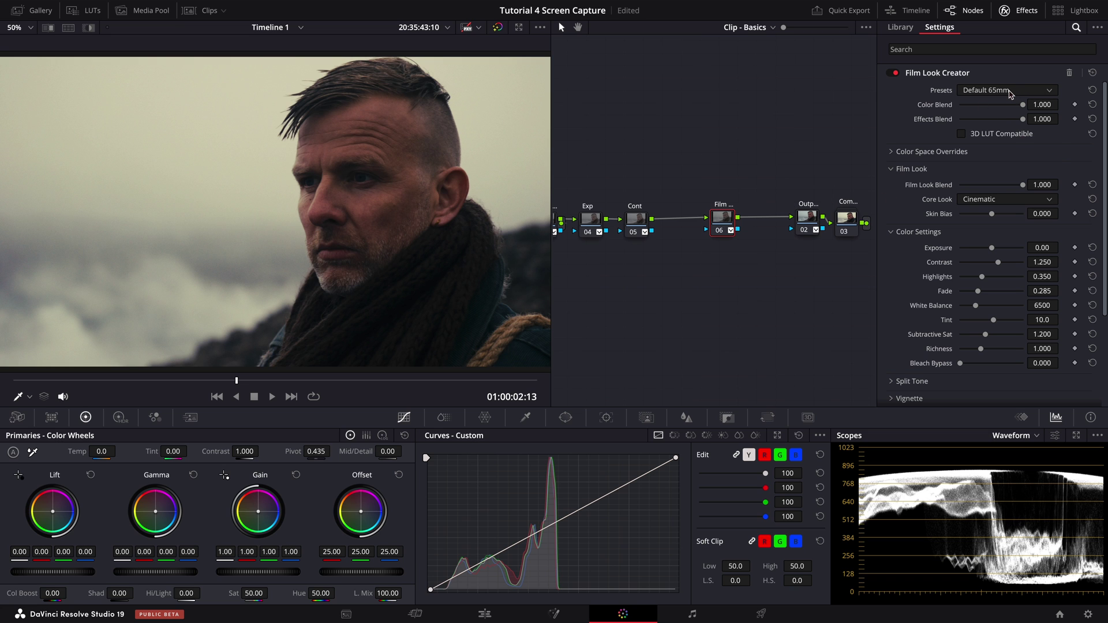
Step: Choose the Clean Slate preset and briefly check the Color Space Overrides settings
{"action": "left_click", "coordinate": [1010, 91]}
{"action": "left_click", "coordinate": [989, 182]}
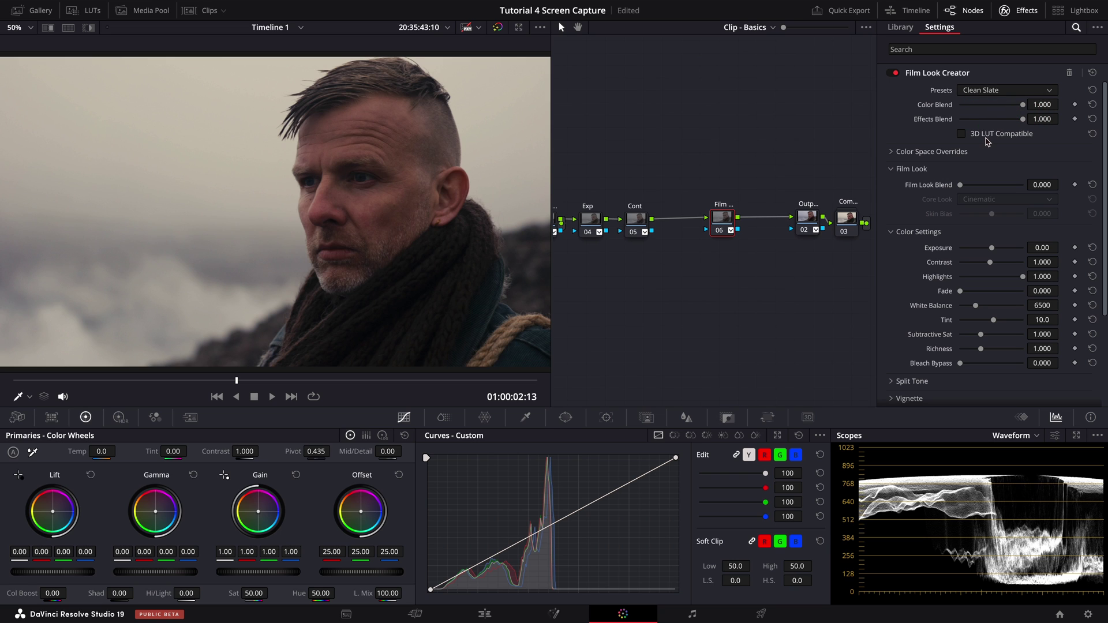
{"action": "left_click", "coordinate": [892, 152]}
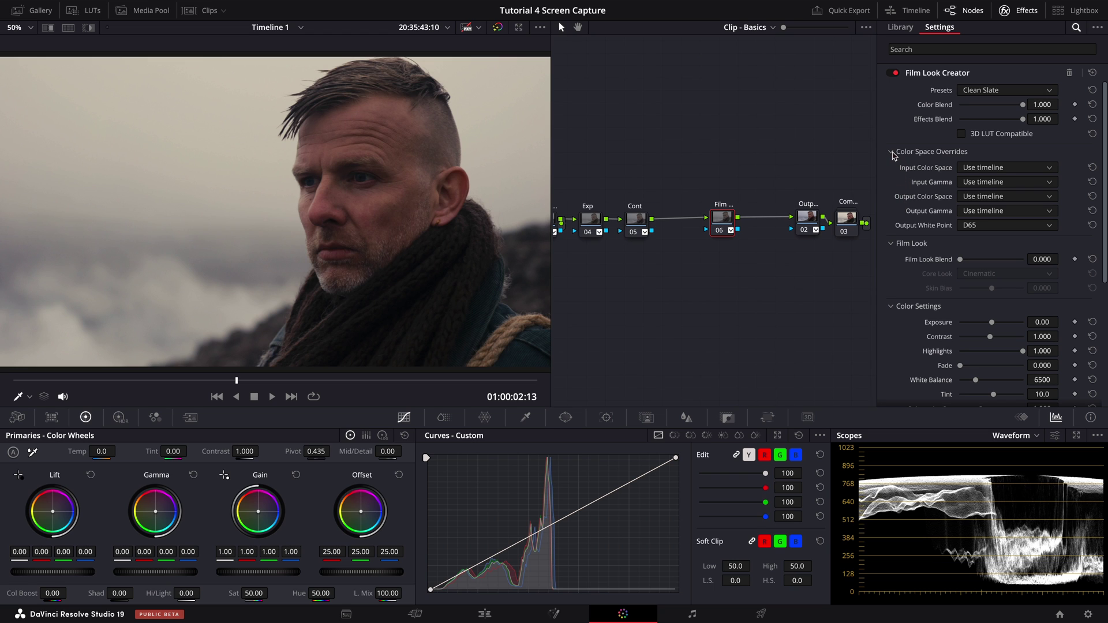
{"action": "left_click", "coordinate": [892, 152]}
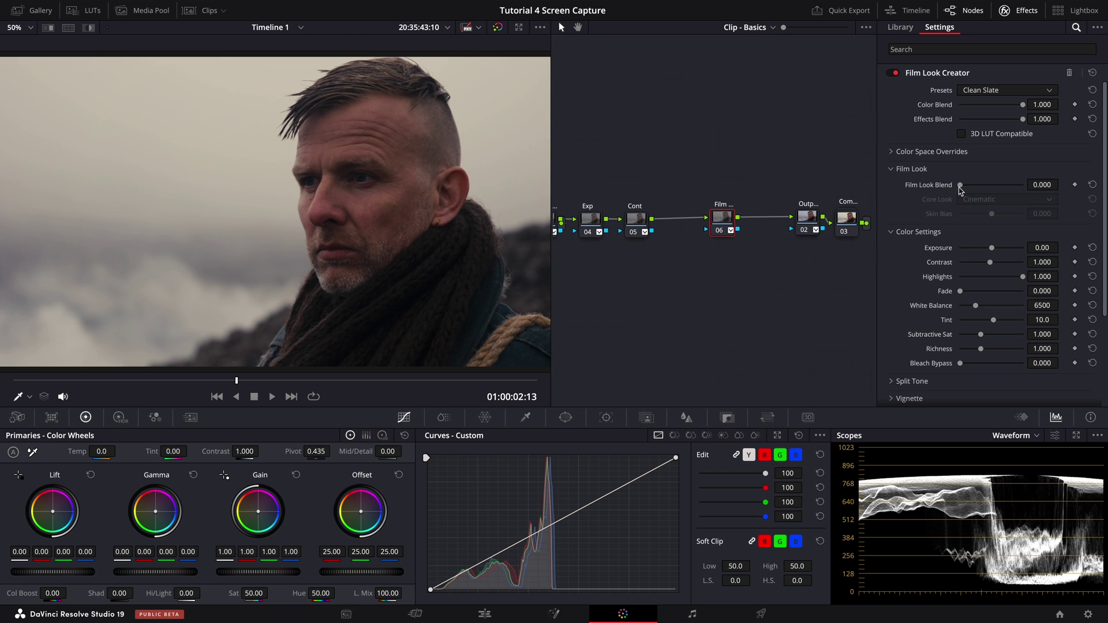
Step: Try the Rochester and Akasaka core looks, settle on Vintage, and set Film Look Blend to 0.780
{"action": "left_click_drag", "start_coordinate": [960, 185], "coordinate": [1043, 185]}
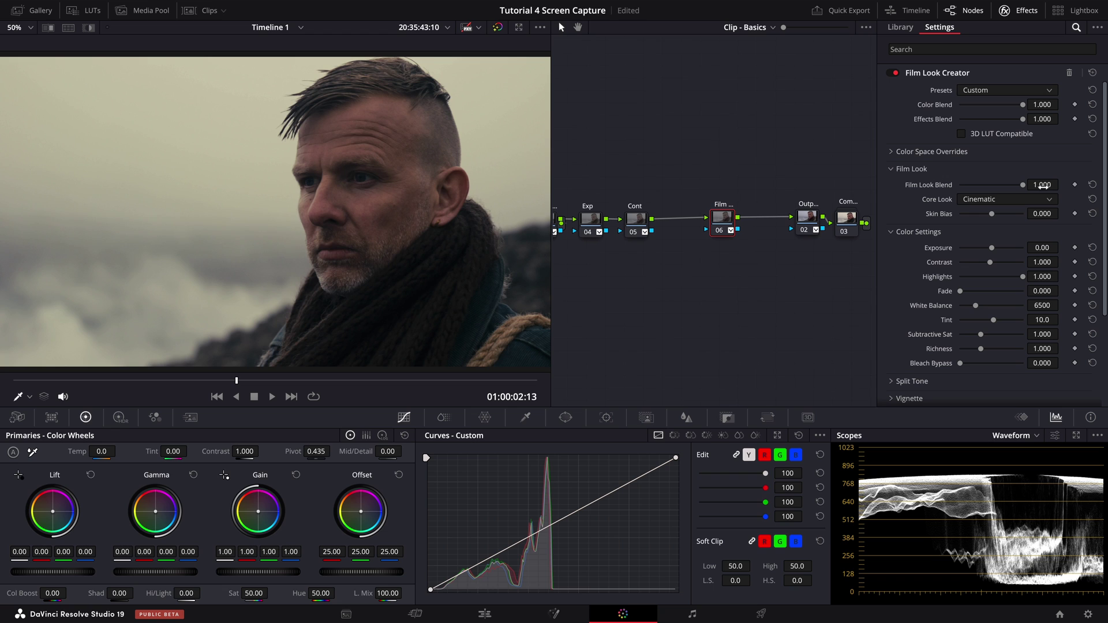
{"action": "left_click", "coordinate": [1050, 200]}
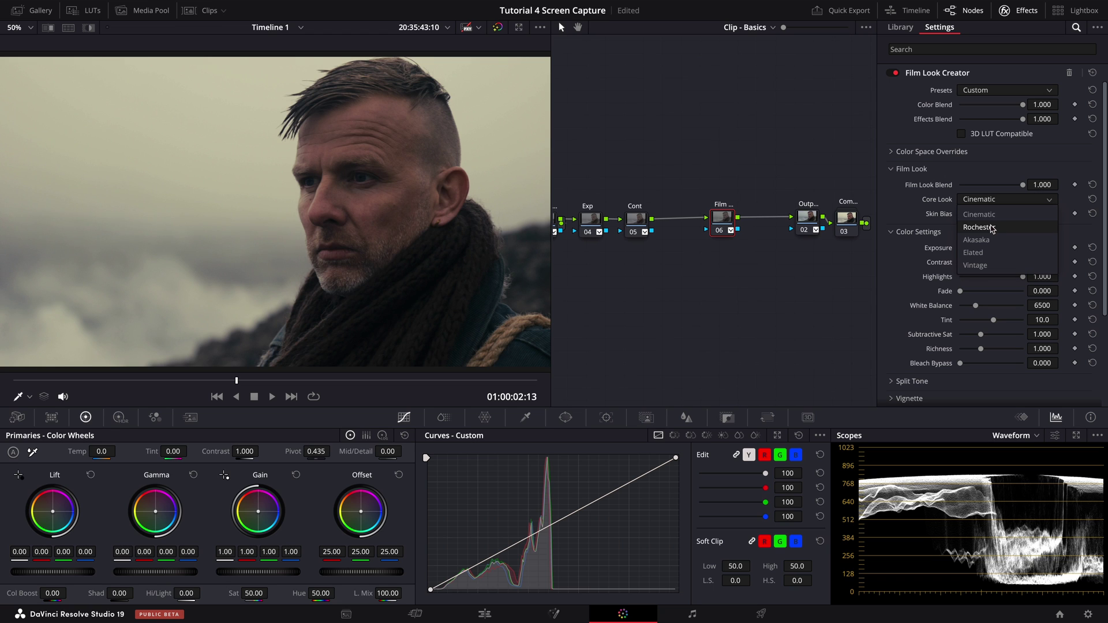
{"action": "left_click", "coordinate": [992, 228]}
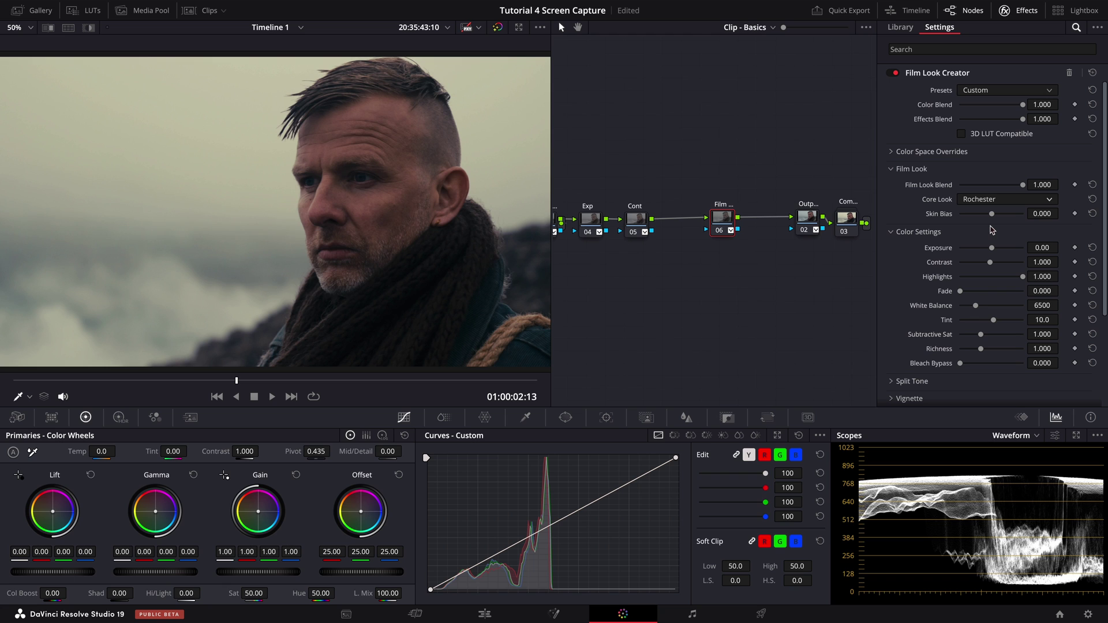
{"action": "left_click", "coordinate": [1007, 199]}
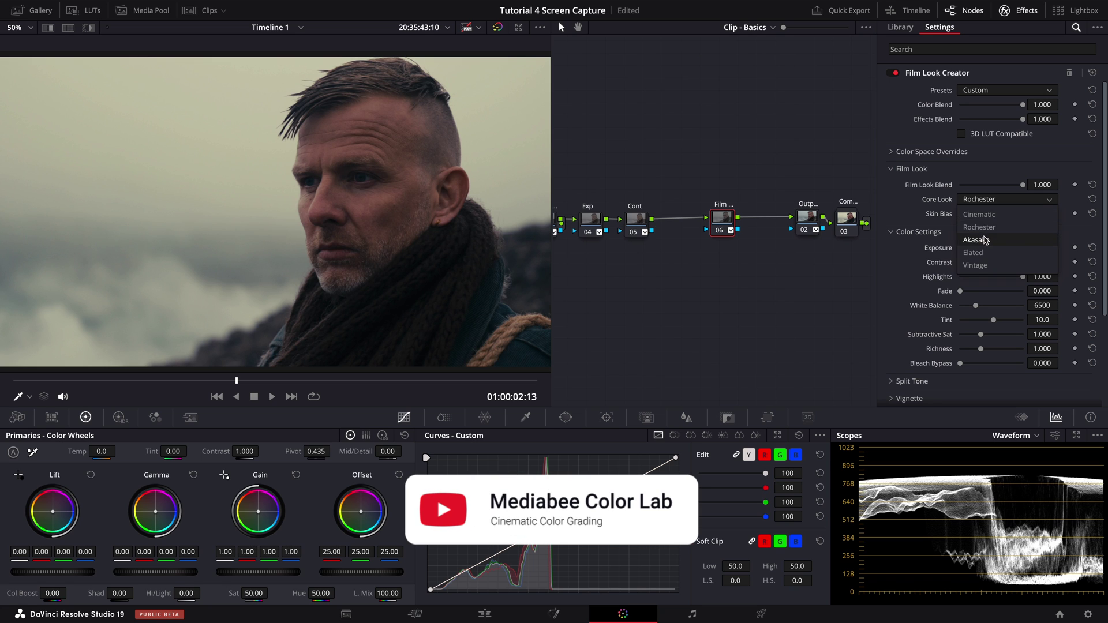
{"action": "left_click", "coordinate": [984, 239]}
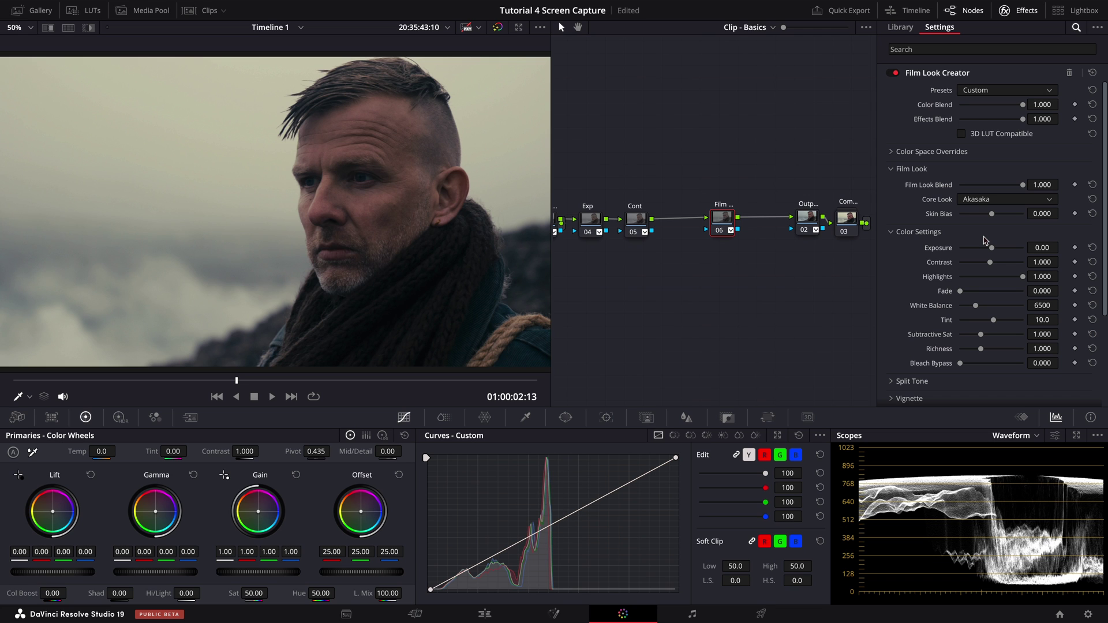
{"action": "left_click", "coordinate": [1048, 200]}
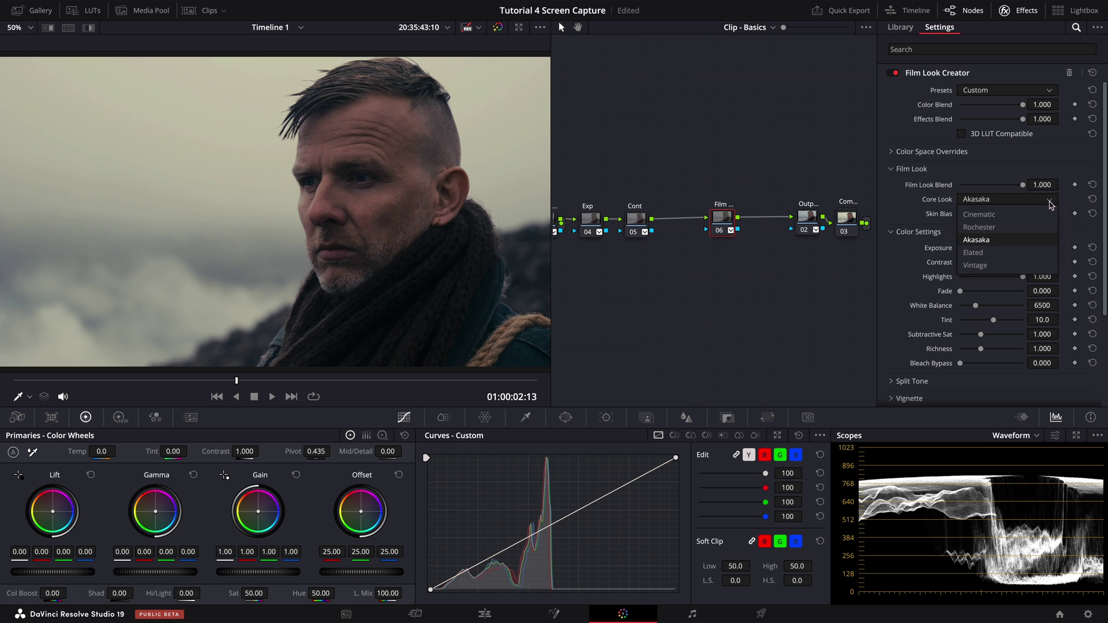
{"action": "left_click", "coordinate": [984, 265]}
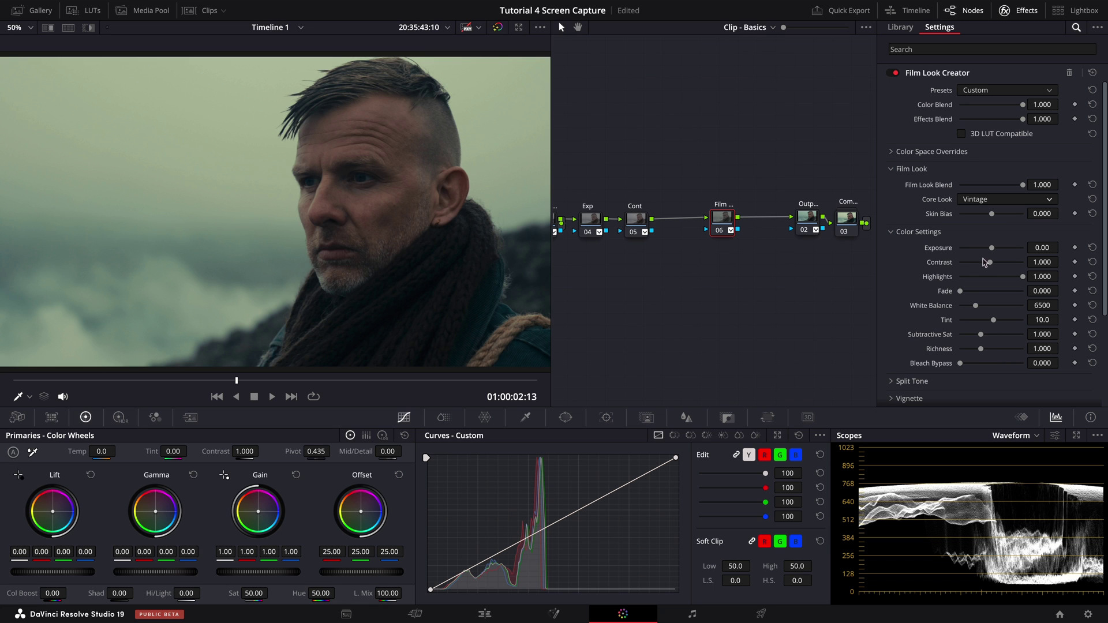
{"action": "mouse_move", "coordinate": [1023, 185]}
{"action": "left_mouse_down"}
{"action": "mouse_move", "coordinate": [998, 190]}
{"action": "mouse_move", "coordinate": [1010, 190]}
{"action": "left_mouse_up"}
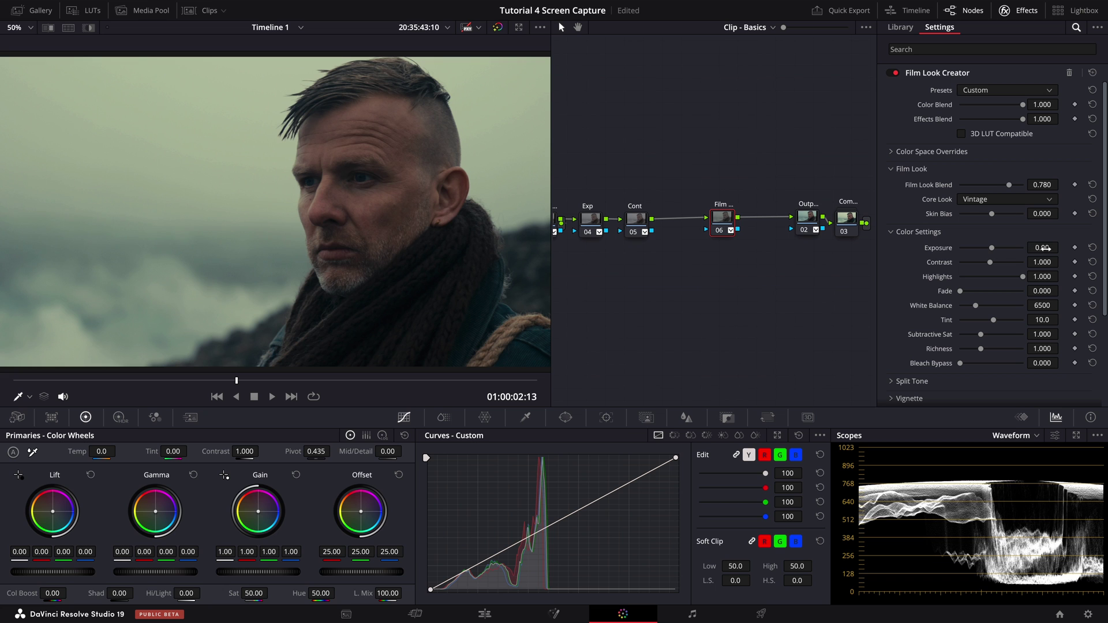
Step: Set exposure 0.22, highlights 0.358, subtractive sat 1.200 and bleach bypass 0.220 in Film Look Creator
{"action": "mouse_move", "coordinate": [1046, 249]}
{"action": "left_mouse_down"}
{"action": "mouse_move", "coordinate": [1061, 248]}
{"action": "mouse_move", "coordinate": [1046, 248]}
{"action": "mouse_move", "coordinate": [1047, 263]}
{"action": "mouse_move", "coordinate": [549, 309]}
{"action": "mouse_move", "coordinate": [1046, 266]}
{"action": "left_mouse_up"}
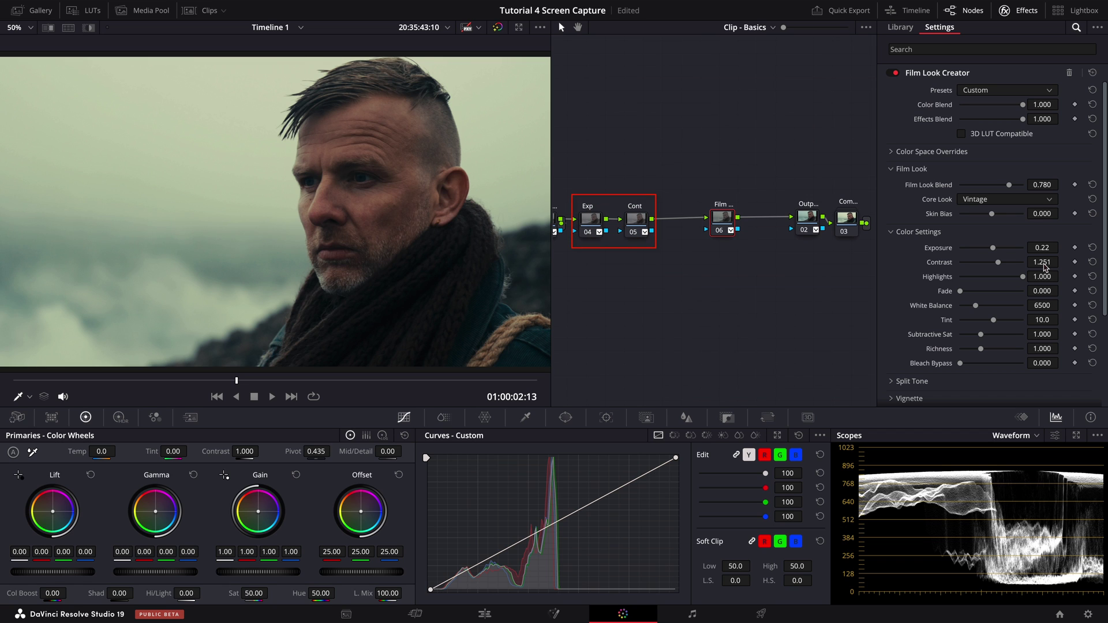
{"action": "left_click_drag", "start_coordinate": [1025, 277], "coordinate": [978, 292]}
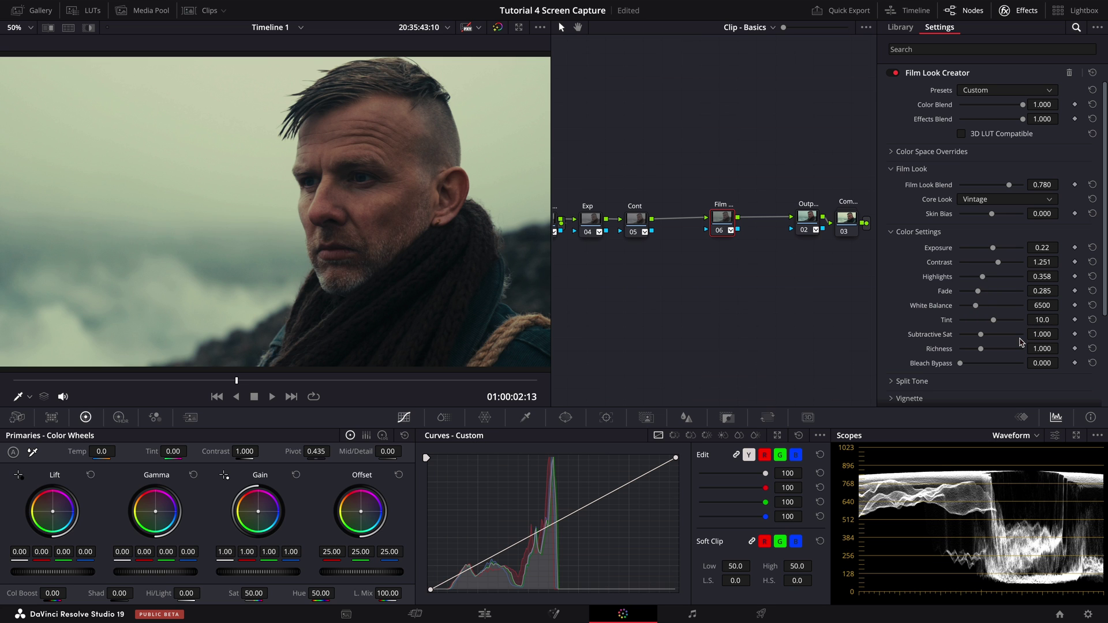
{"action": "mouse_move", "coordinate": [1043, 334]}
{"action": "left_mouse_down"}
{"action": "mouse_move", "coordinate": [564, 312]}
{"action": "mouse_move", "coordinate": [1087, 336]}
{"action": "mouse_move", "coordinate": [1045, 341]}
{"action": "left_mouse_up"}
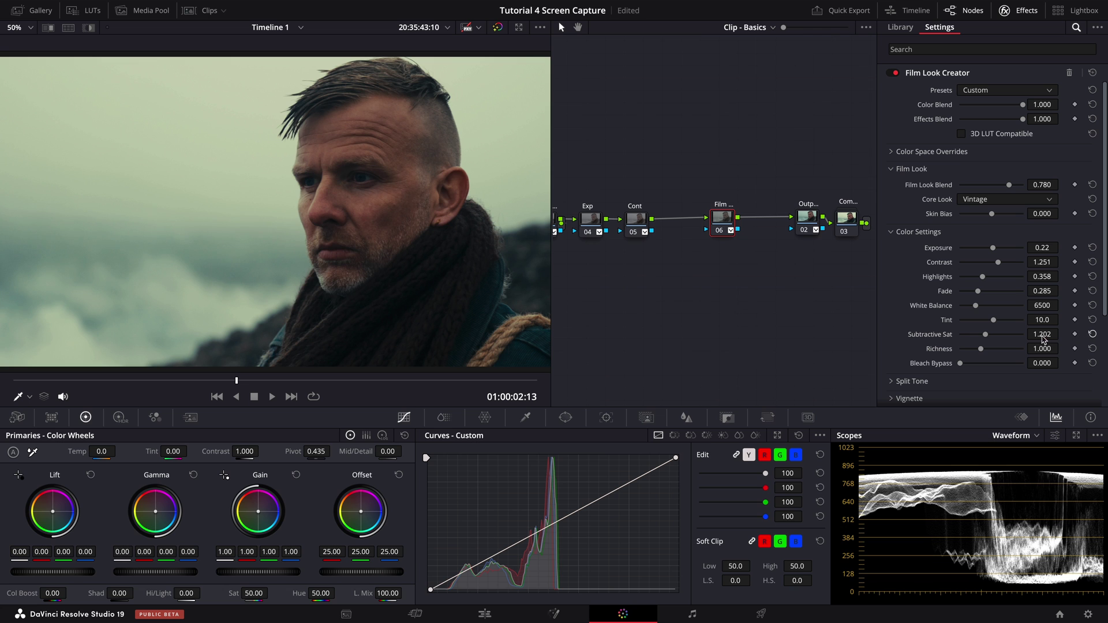
{"action": "left_click", "coordinate": [1042, 335]}
{"action": "left_click_drag", "start_coordinate": [961, 365], "coordinate": [974, 366]}
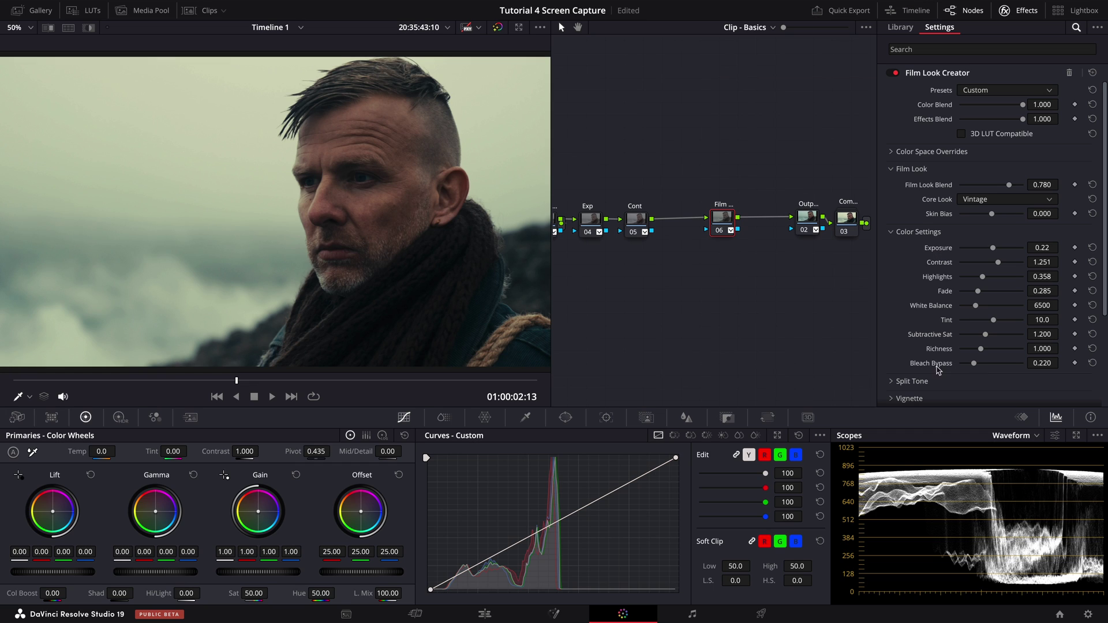
Step: Enable Split Tone with amount 0.431, hue angle 203.1 and pivot 0.336
{"action": "left_click", "coordinate": [898, 383]}
{"action": "scroll", "coordinate": [898, 385], "scroll_direction": "down", "scroll_amount": 2}
{"action": "scroll", "coordinate": [898, 385], "scroll_direction": "down", "scroll_amount": 1}
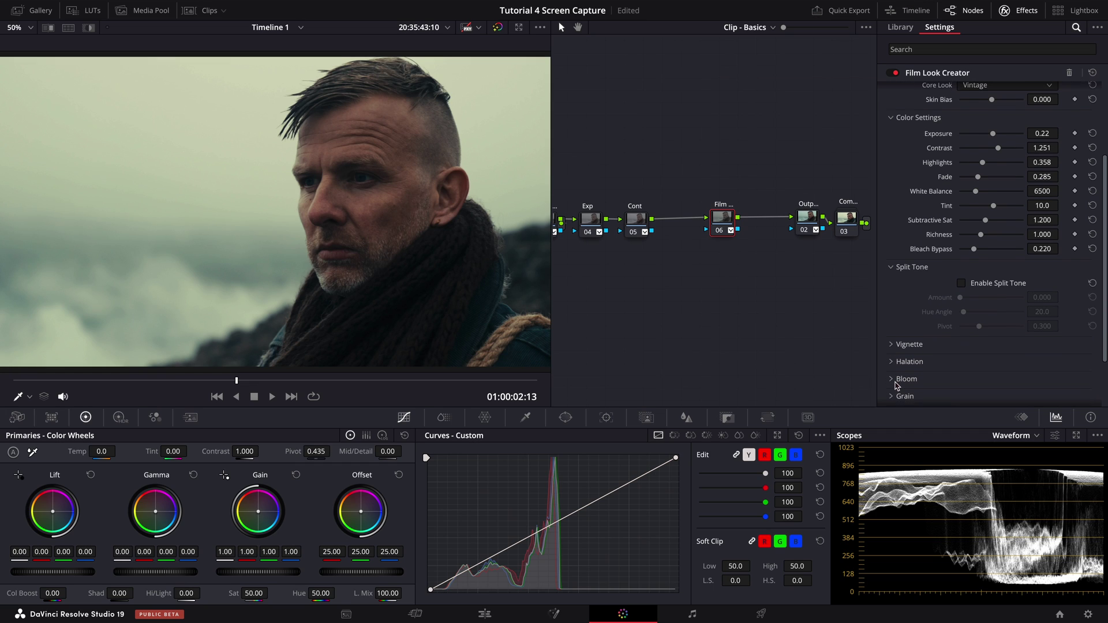
{"action": "left_click", "coordinate": [961, 281]}
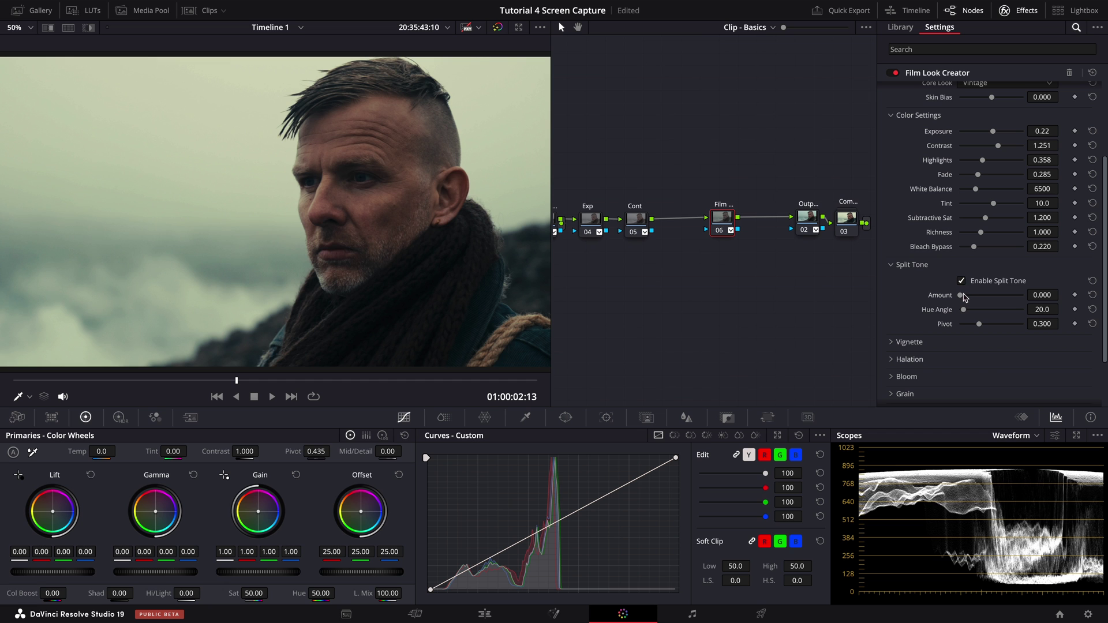
{"action": "left_click_drag", "start_coordinate": [961, 297], "coordinate": [997, 313]}
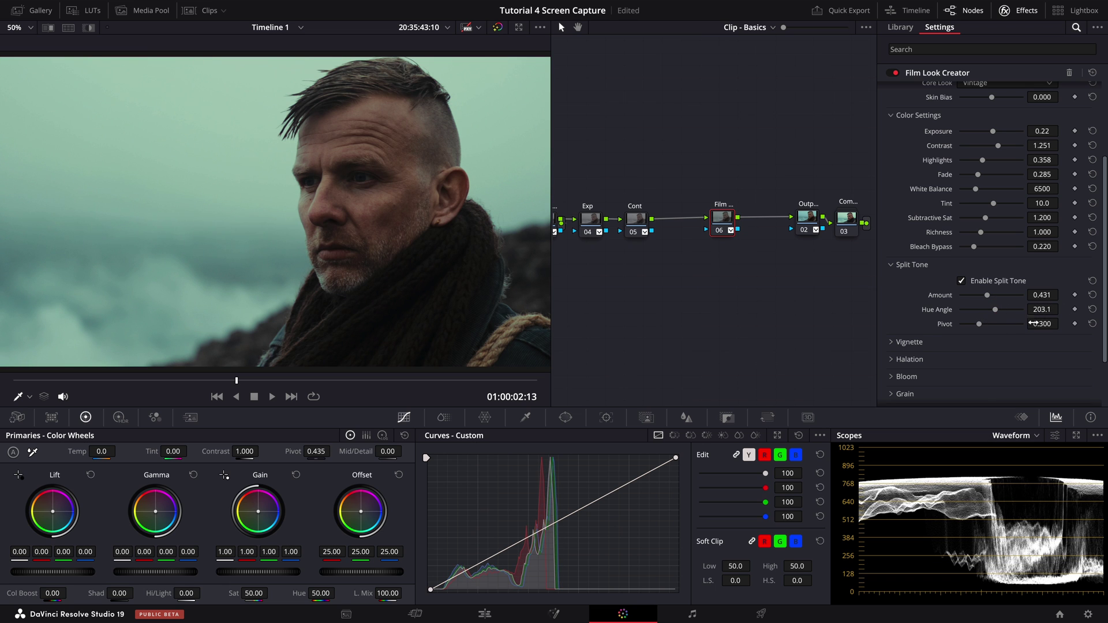
{"action": "left_click_drag", "start_coordinate": [1034, 323], "coordinate": [1065, 324]}
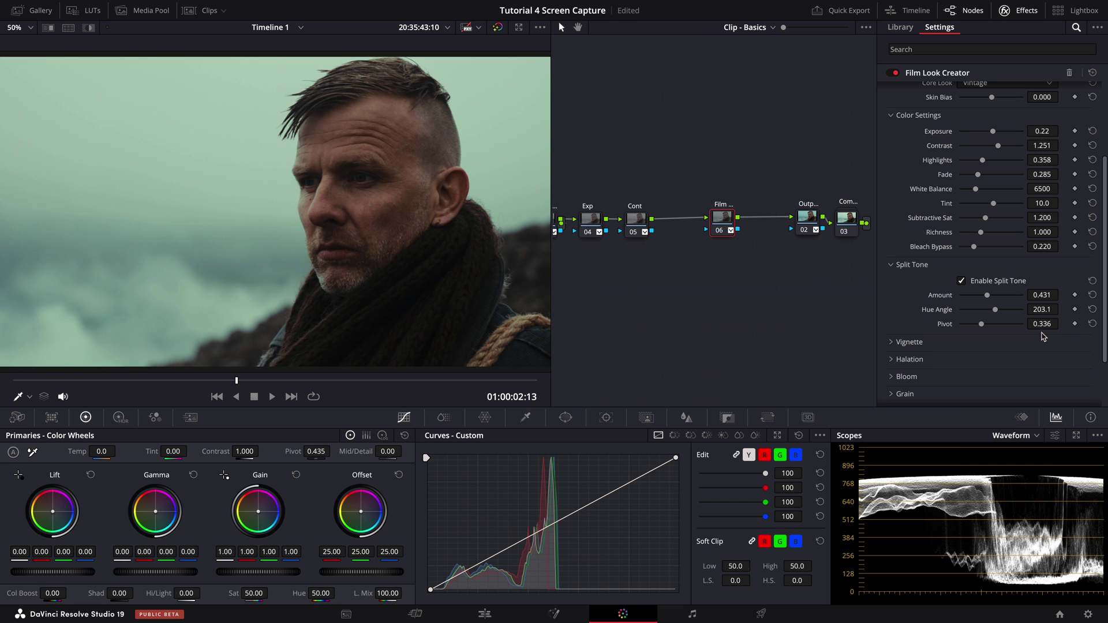
Step: Enlarge the viewer and toggle split tone off and on to compare, leaving it enabled
{"action": "key", "text": "alt+f"}
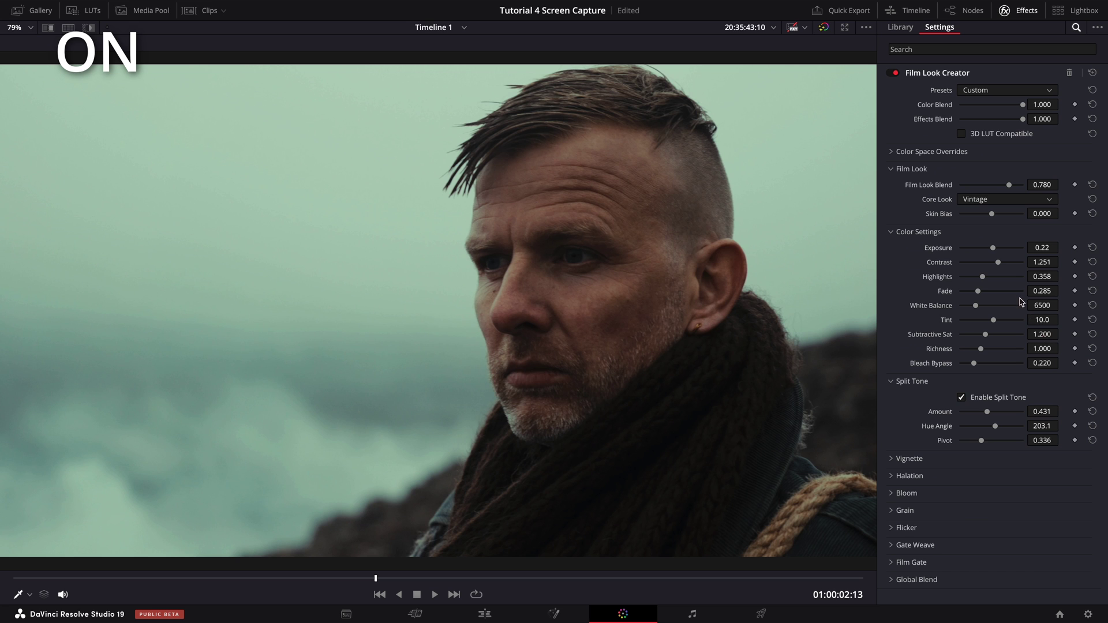
{"action": "left_click", "coordinate": [962, 398]}
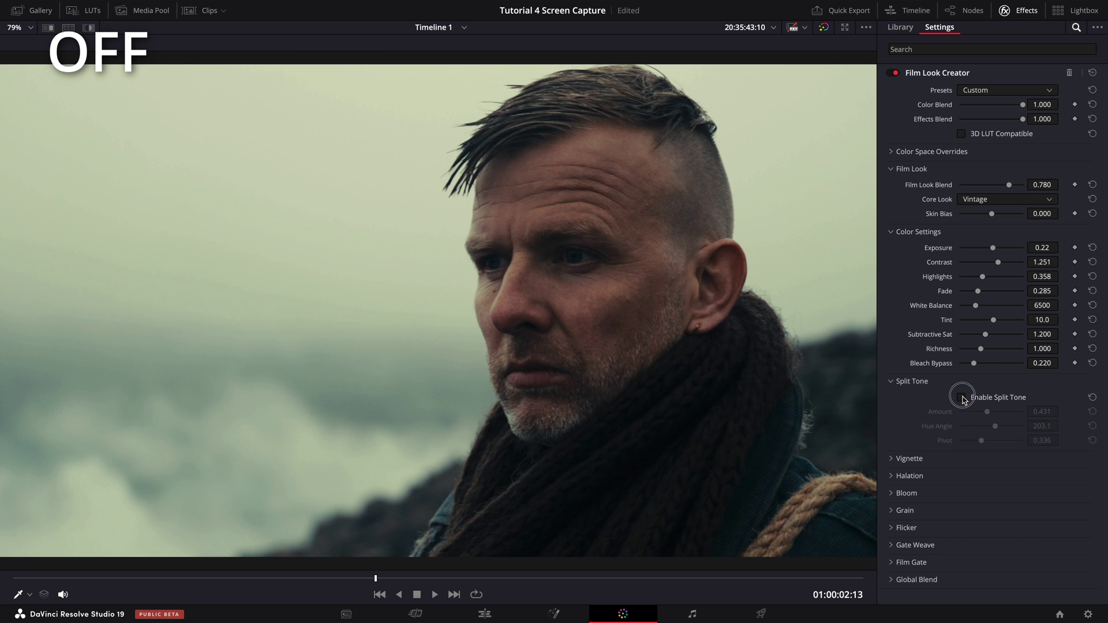
{"action": "left_click", "coordinate": [961, 398]}
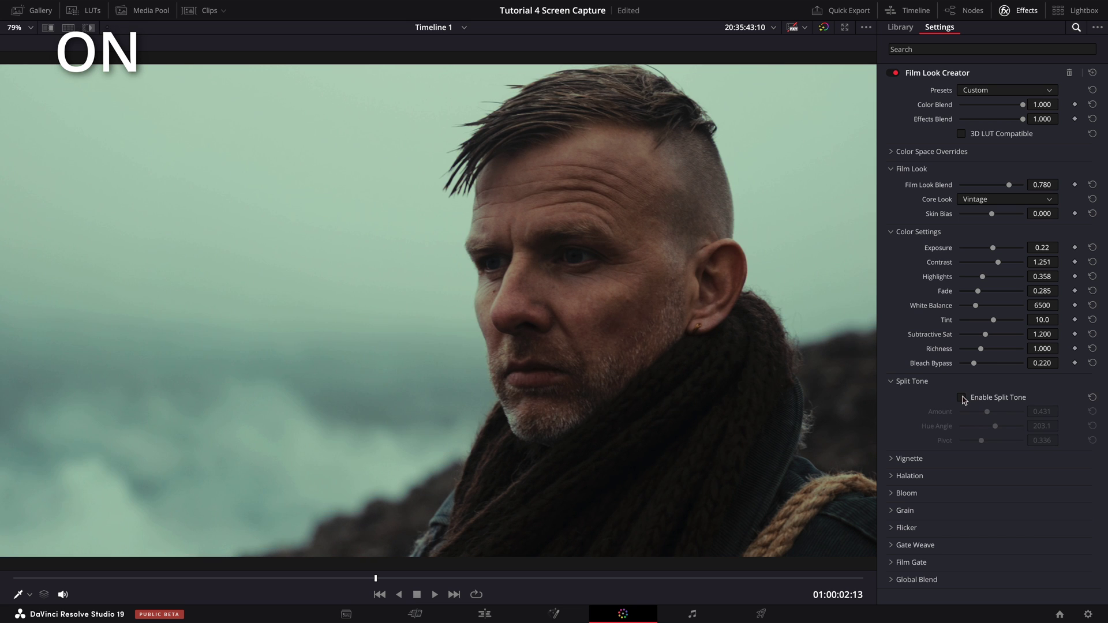
{"action": "left_click", "coordinate": [962, 398]}
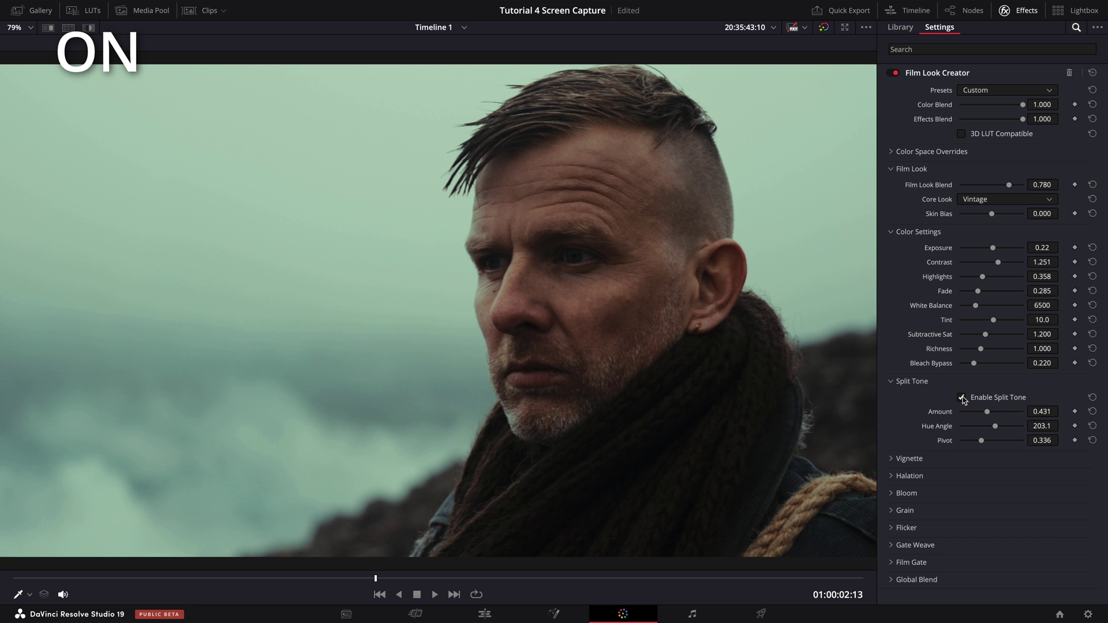
Step: Enable the vignette and set its amount to 0.200
{"action": "left_click", "coordinate": [894, 459]}
{"action": "left_click", "coordinate": [962, 468]}
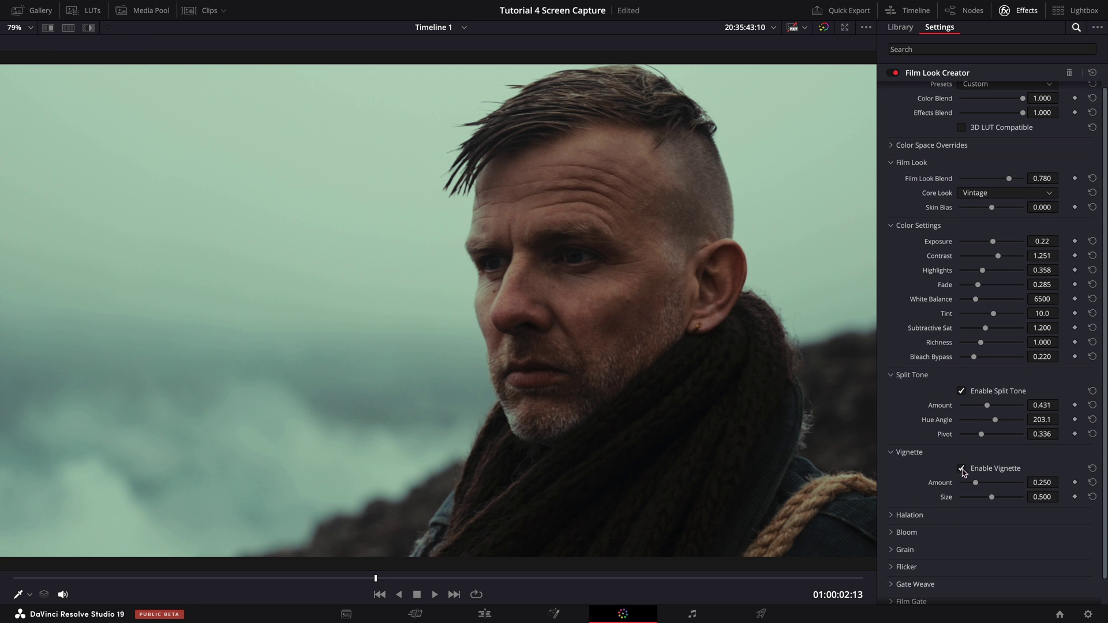
{"action": "left_click_drag", "start_coordinate": [1042, 483], "coordinate": [1018, 484]}
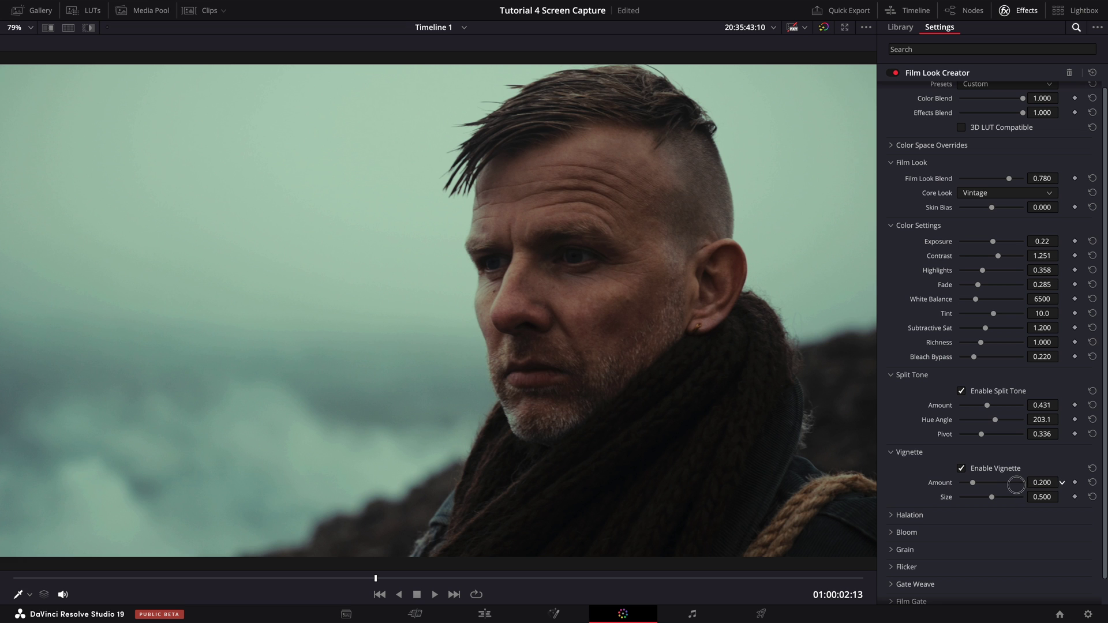
Step: Turn on halation and bloom with slight amount adjustments
{"action": "left_click", "coordinate": [892, 516]}
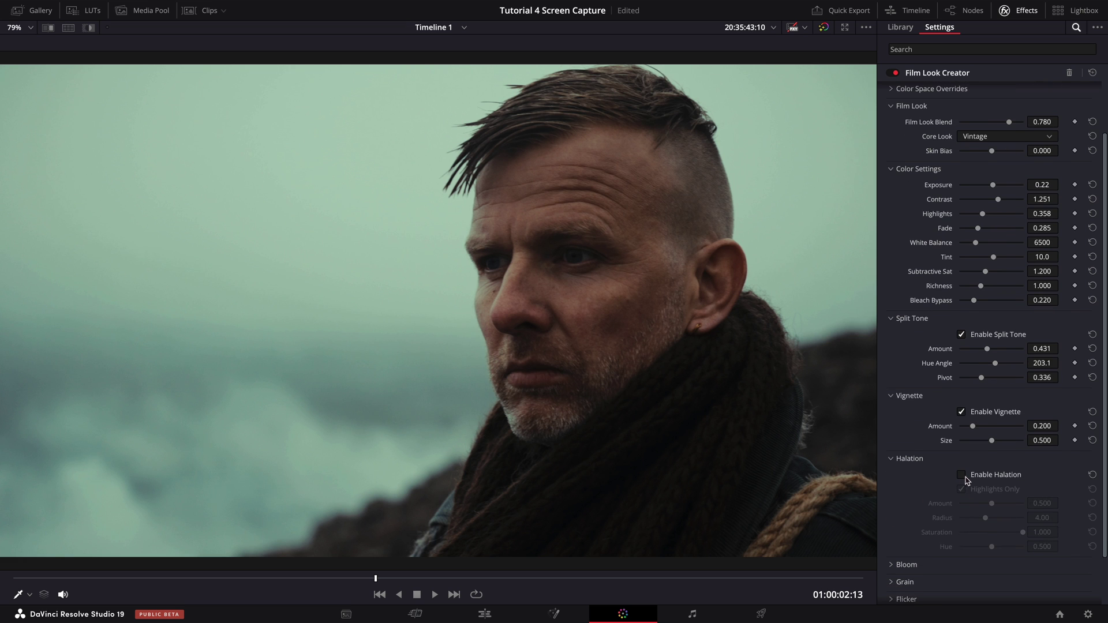
{"action": "left_click", "coordinate": [962, 475]}
{"action": "left_click_drag", "start_coordinate": [1042, 504], "coordinate": [1044, 503]}
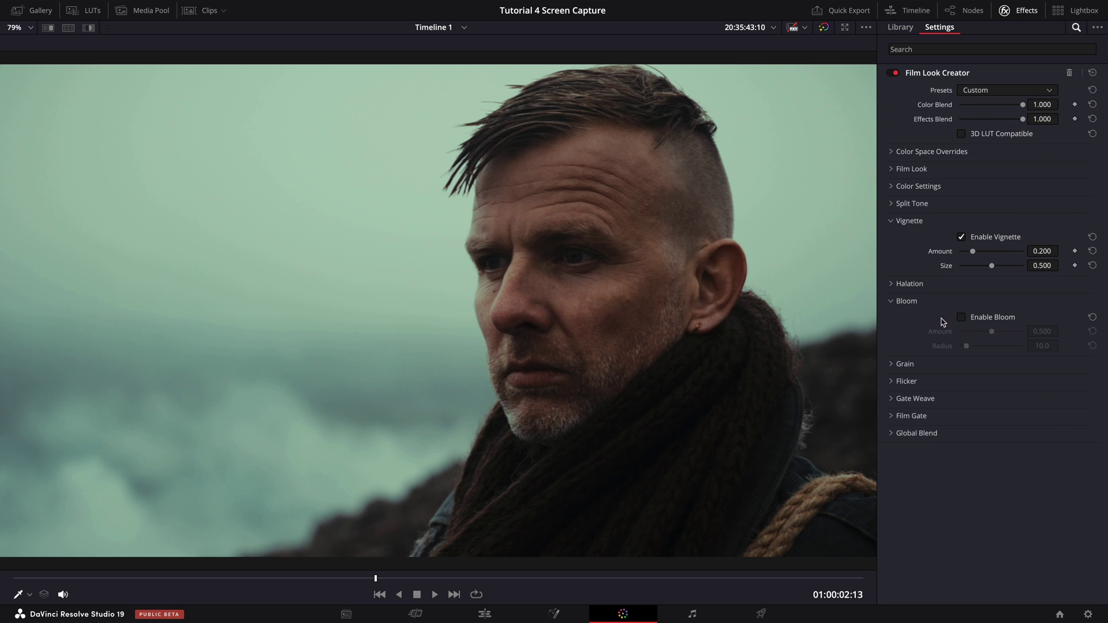
{"action": "left_click", "coordinate": [962, 317]}
{"action": "left_click_drag", "start_coordinate": [1044, 331], "coordinate": [1046, 331]}
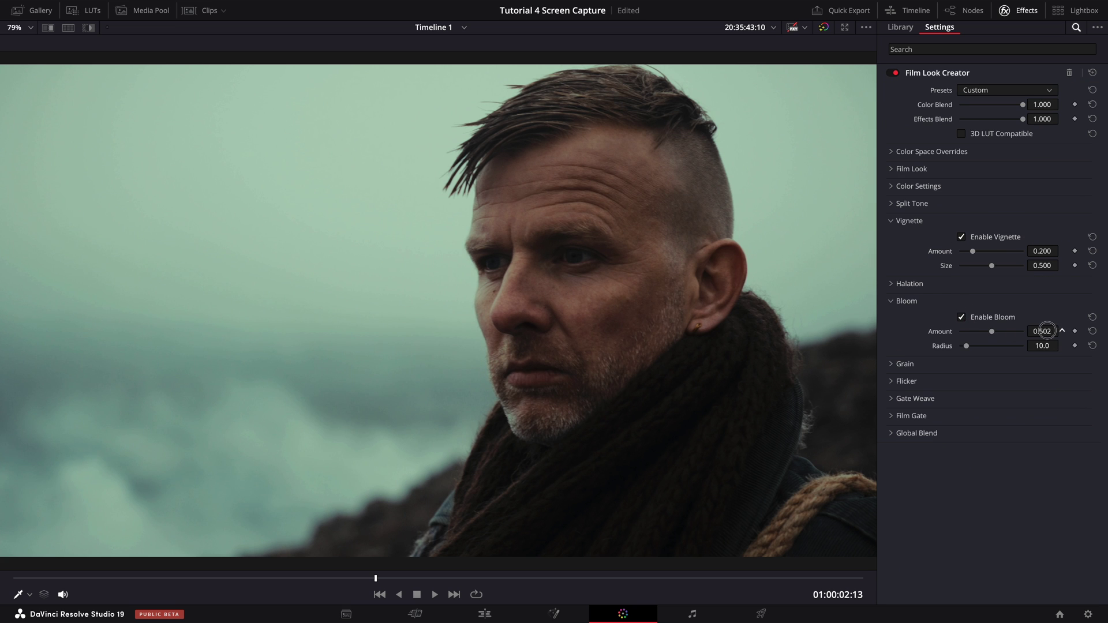
{"action": "left_click", "coordinate": [901, 301]}
Step: Enable film grain and pick a grain preset
{"action": "left_click", "coordinate": [904, 319]}
{"action": "left_click", "coordinate": [962, 334]}
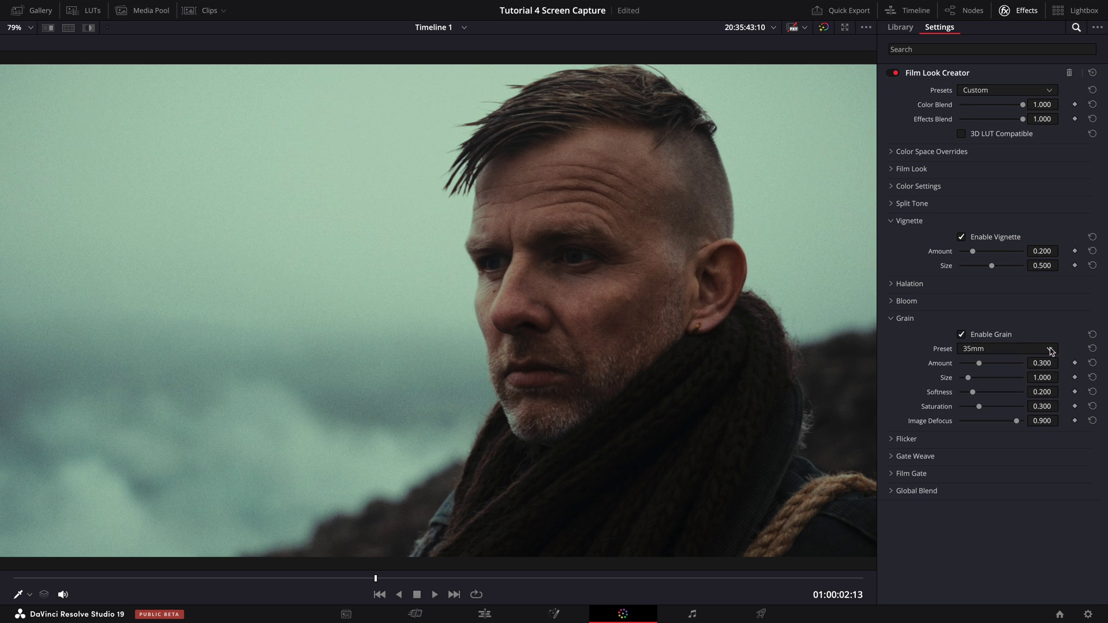
{"action": "left_click", "coordinate": [1052, 349]}
{"action": "left_click", "coordinate": [991, 415]}
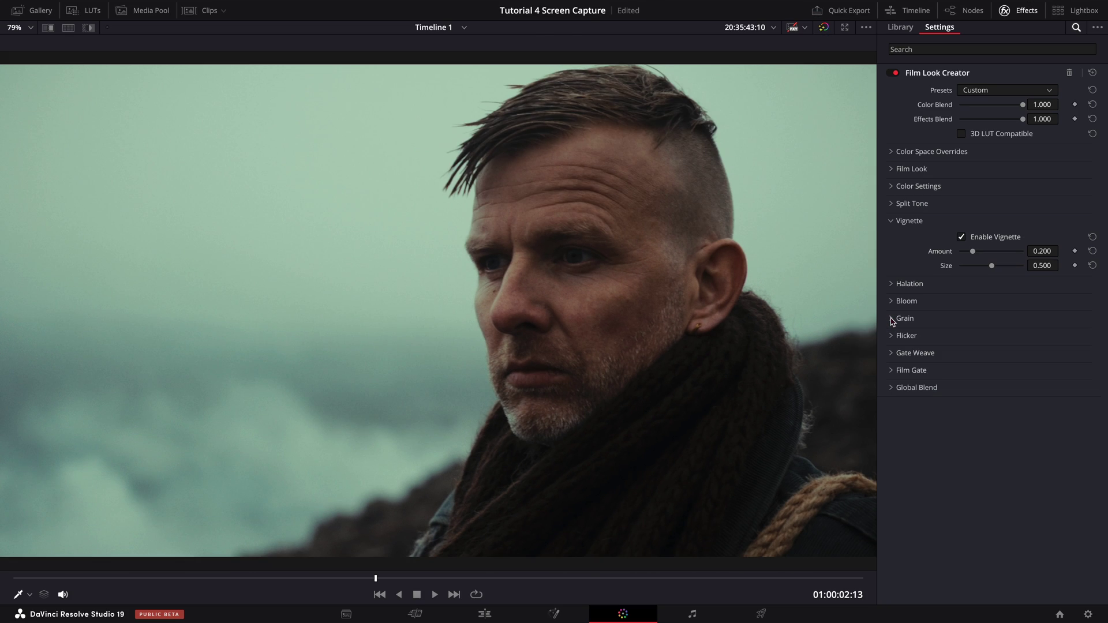
Step: Add a new serial node 07 on the full Color page and apply Face Refinement to it
{"action": "key", "text": "alt+f"}
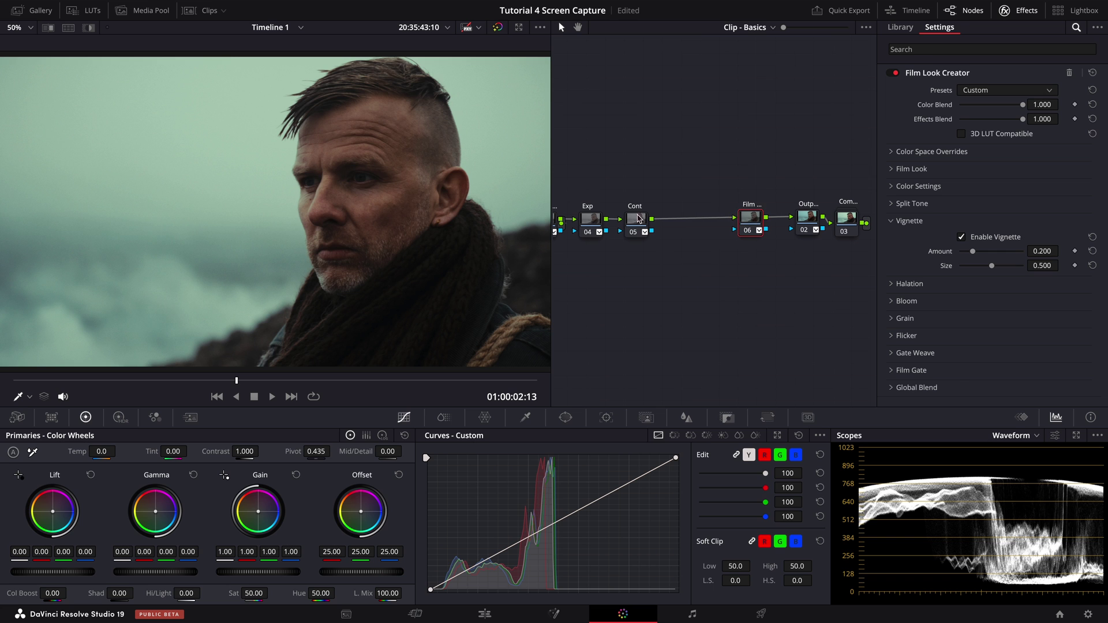
{"action": "right_click", "coordinate": [651, 224]}
{"action": "mouse_move", "coordinate": [664, 272]}
{"action": "left_click", "coordinate": [769, 271]}
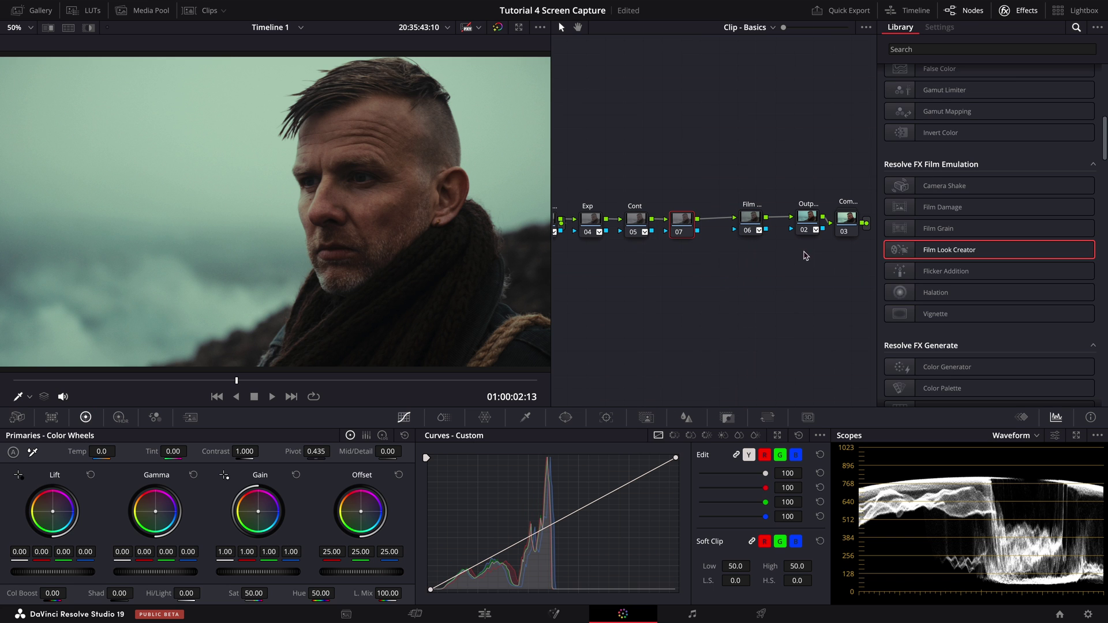
{"action": "scroll", "coordinate": [889, 316], "scroll_direction": "down", "scroll_amount": 1}
{"action": "scroll", "coordinate": [889, 316], "scroll_direction": "down", "scroll_amount": 6}
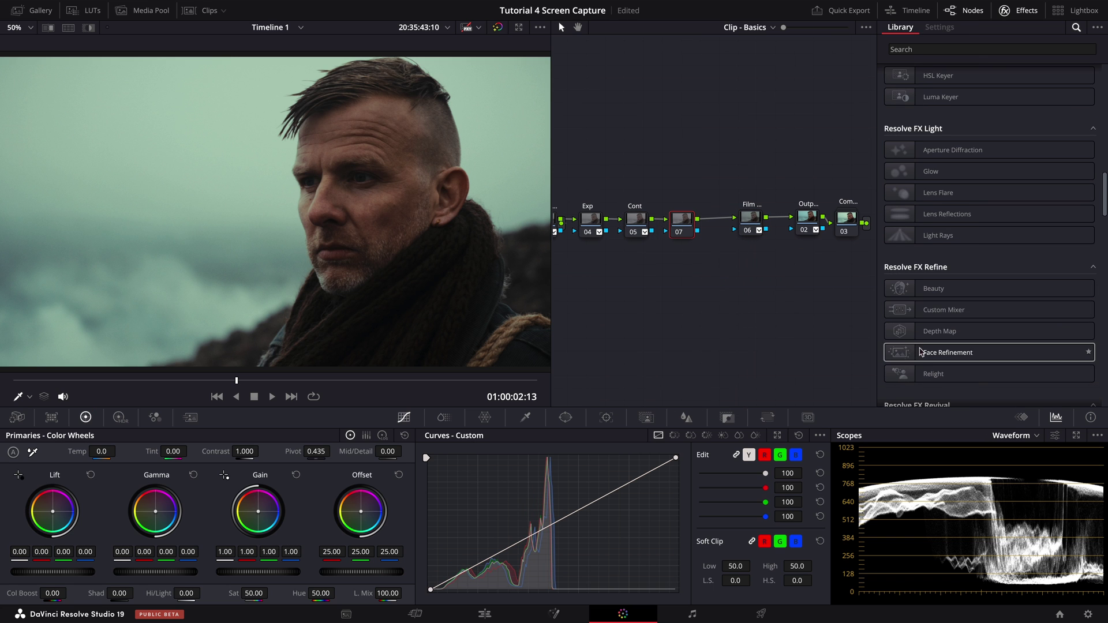
{"action": "left_click_drag", "start_coordinate": [922, 352], "coordinate": [680, 225]}
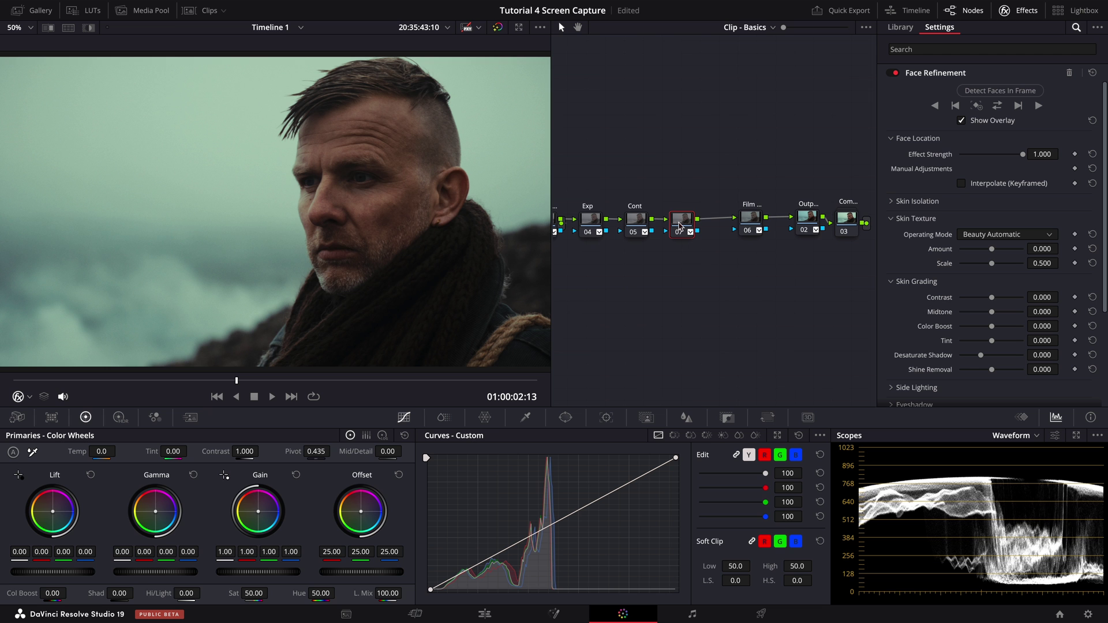
Step: Detect and track the face, then set Color Boost to 0.135 and Shine Removal to 0.230
{"action": "left_click", "coordinate": [1000, 91]}
{"action": "left_click", "coordinate": [997, 105]}
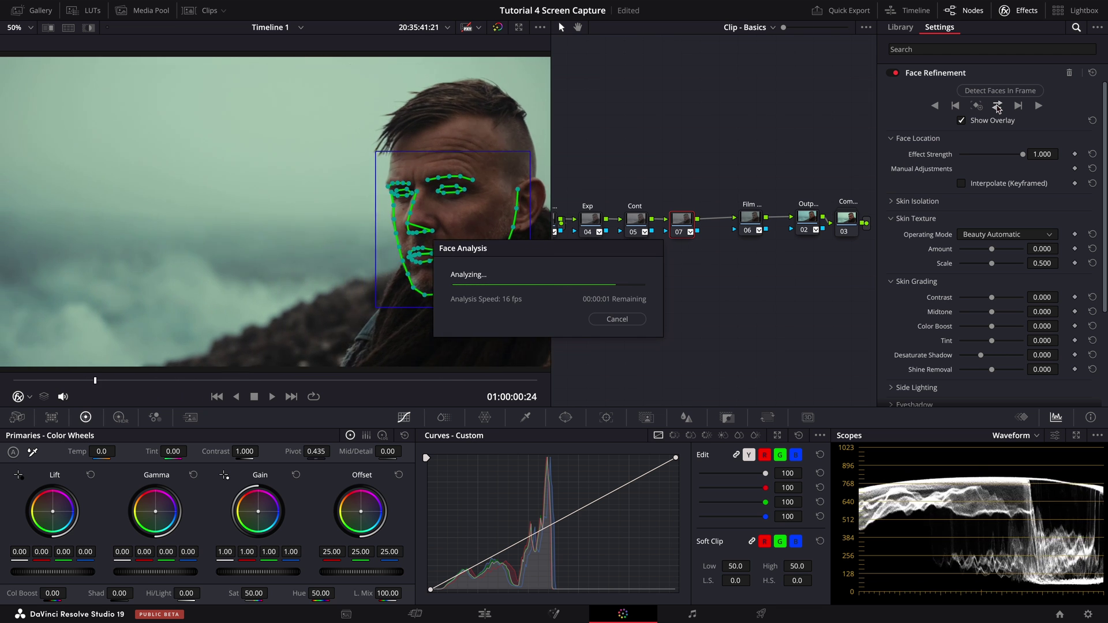
{"action": "left_click", "coordinate": [962, 120]}
{"action": "left_click", "coordinate": [918, 139]}
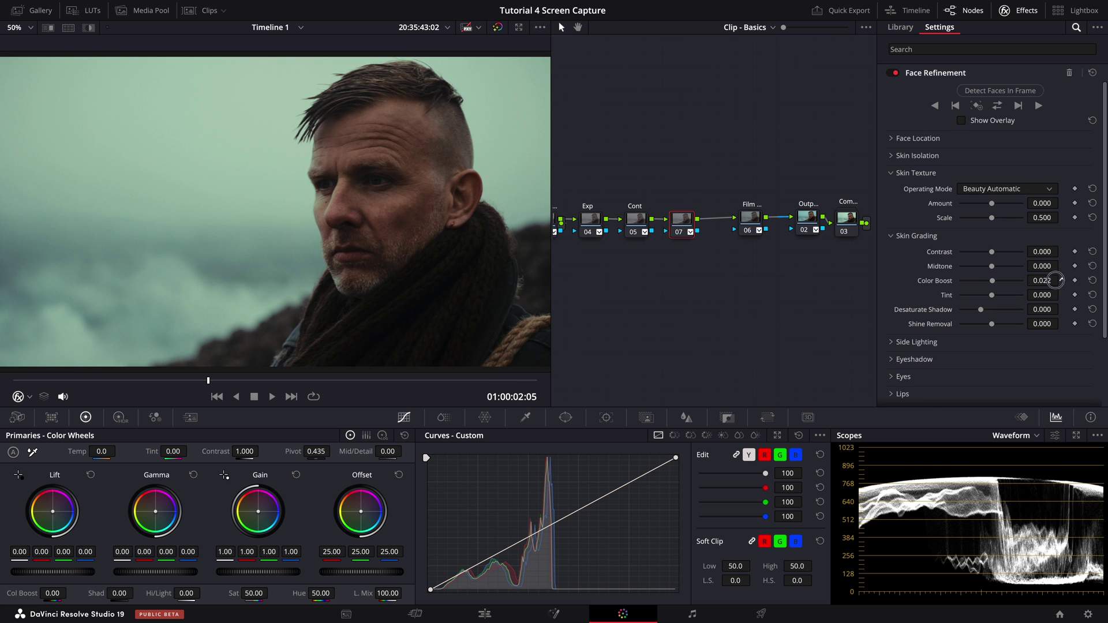
{"action": "left_click_drag", "start_coordinate": [1042, 281], "coordinate": [1096, 281]}
{"action": "left_click_drag", "start_coordinate": [1042, 324], "coordinate": [1102, 324]}
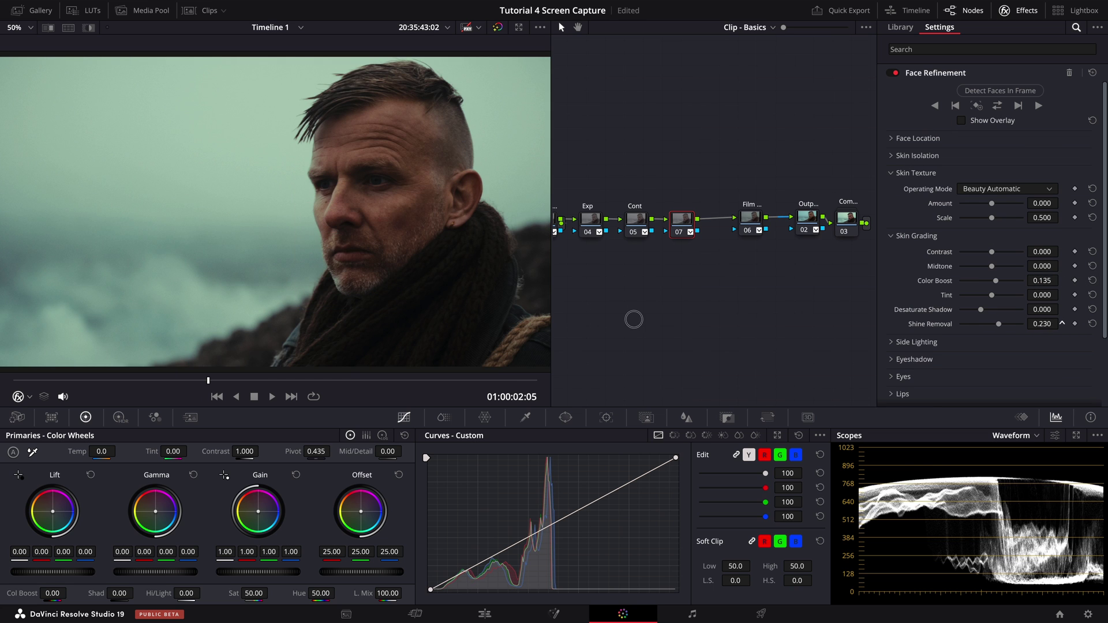